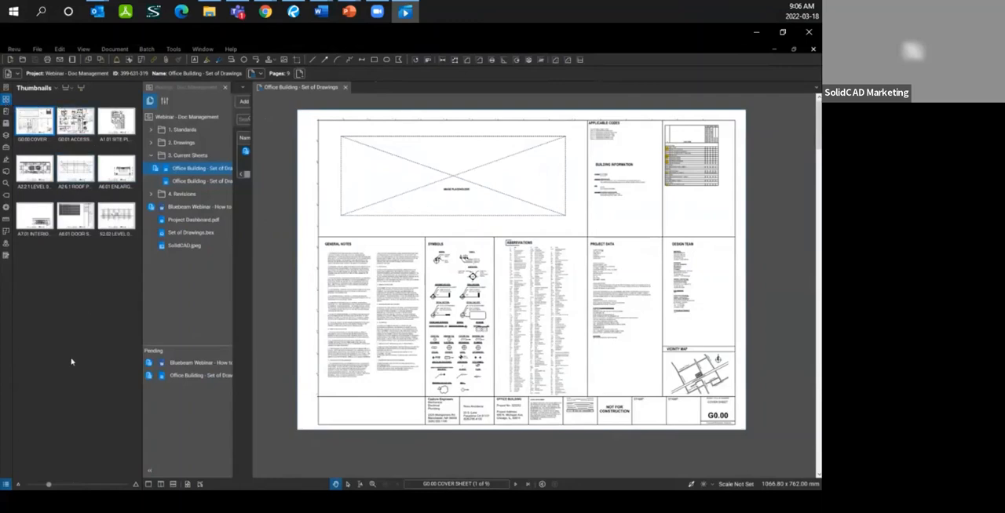
Step: Enlarge the page thumbnails and display the page scale beneath each page label
{"action": "left_click_drag", "start_coordinate": [49, 486], "coordinate": [64, 485]}
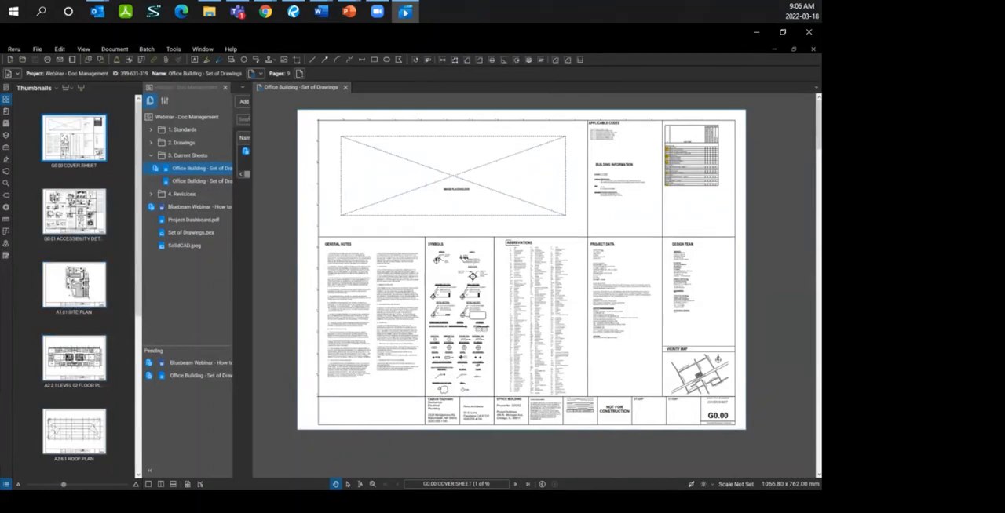
{"action": "right_click", "coordinate": [66, 139]}
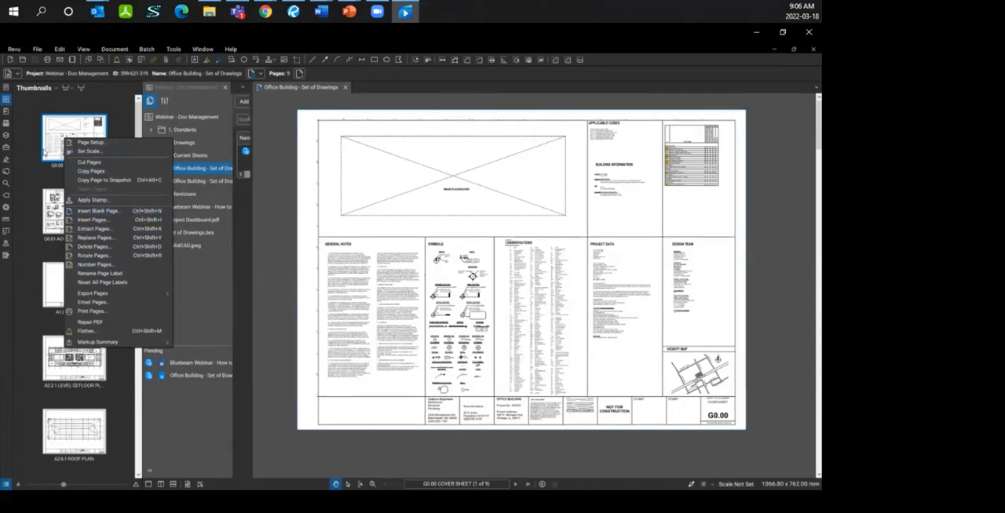
{"action": "left_click", "coordinate": [65, 136]}
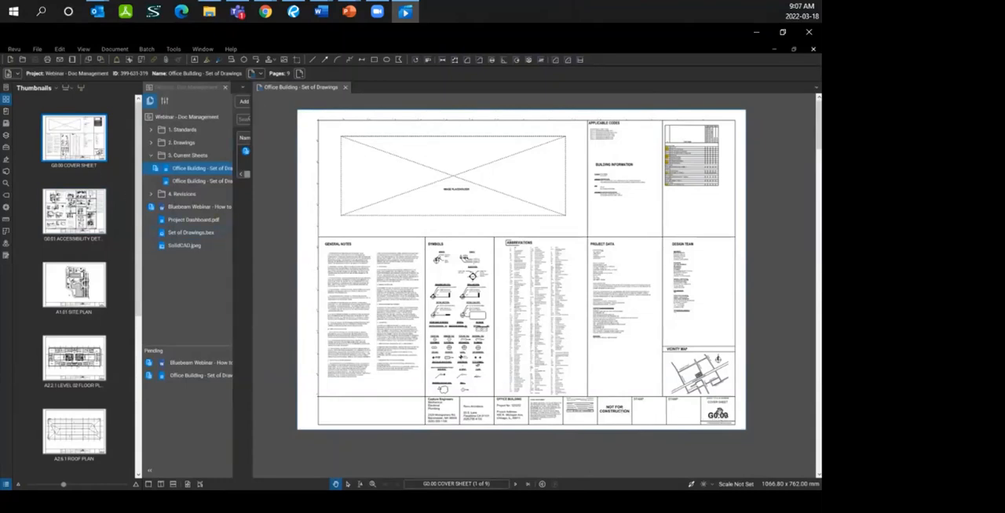
{"action": "scroll", "coordinate": [704, 418], "scroll_direction": "up", "scroll_amount": 5}
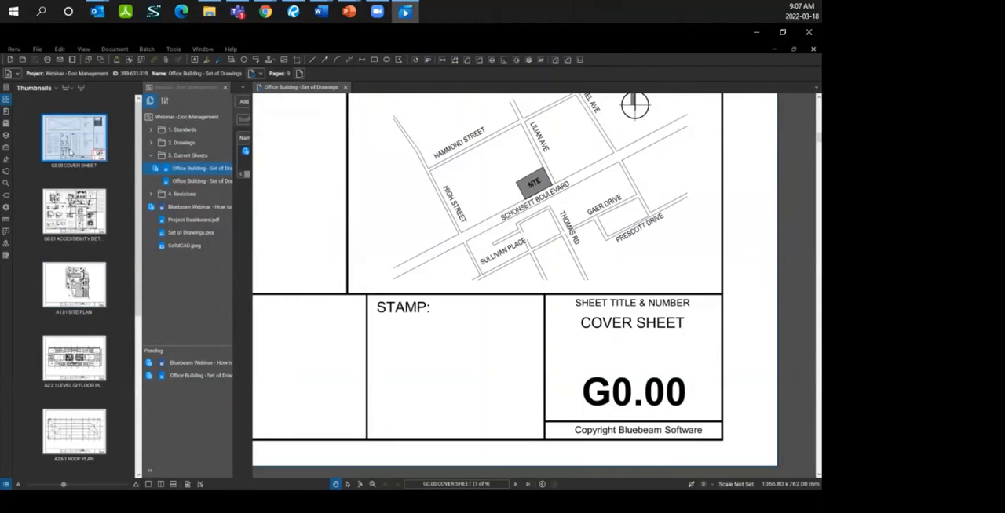
{"action": "left_click", "coordinate": [66, 88]}
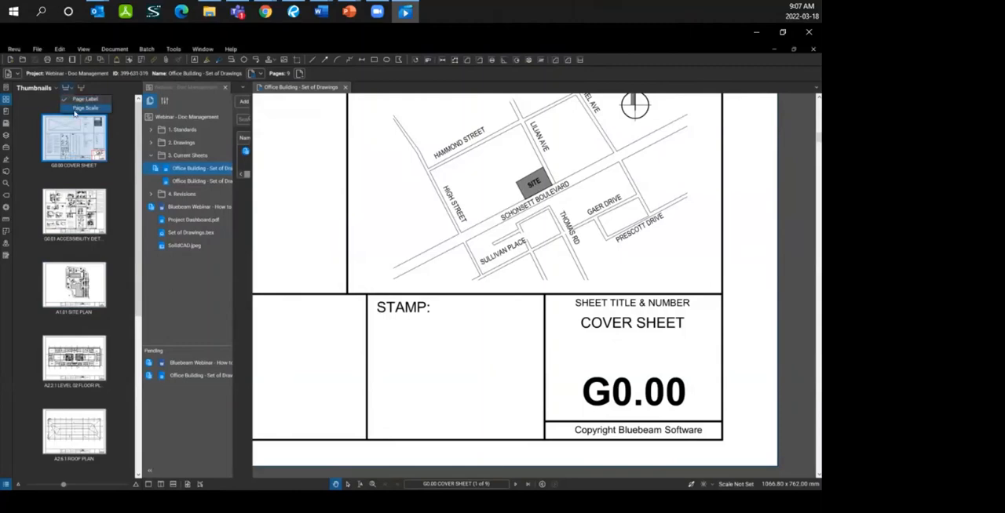
{"action": "left_click", "coordinate": [75, 107]}
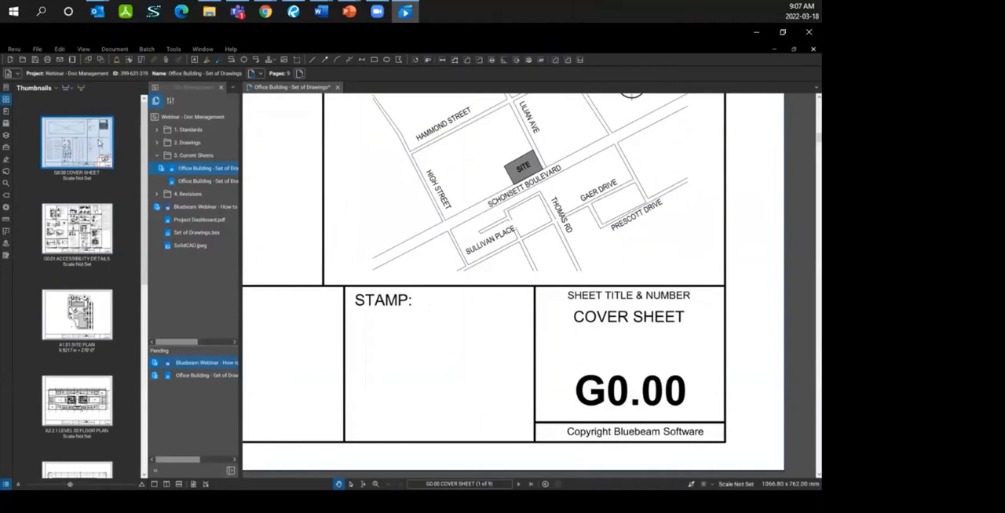
Step: Use the bookmarks to go to G0.01 ACCESSIBILITY DETAILS and its nested Toilet Dimensions and Grab Bar Detail
{"action": "left_click", "coordinate": [6, 113]}
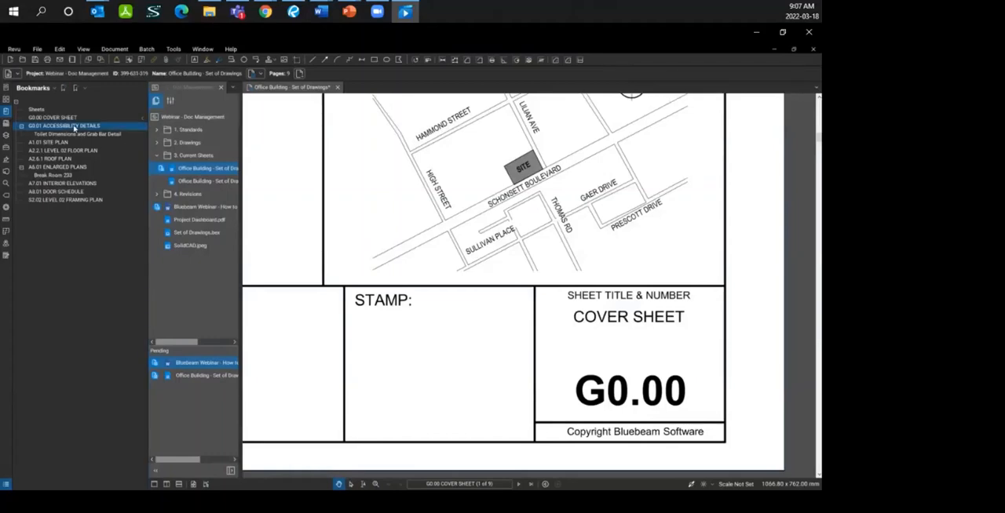
{"action": "left_click", "coordinate": [74, 127]}
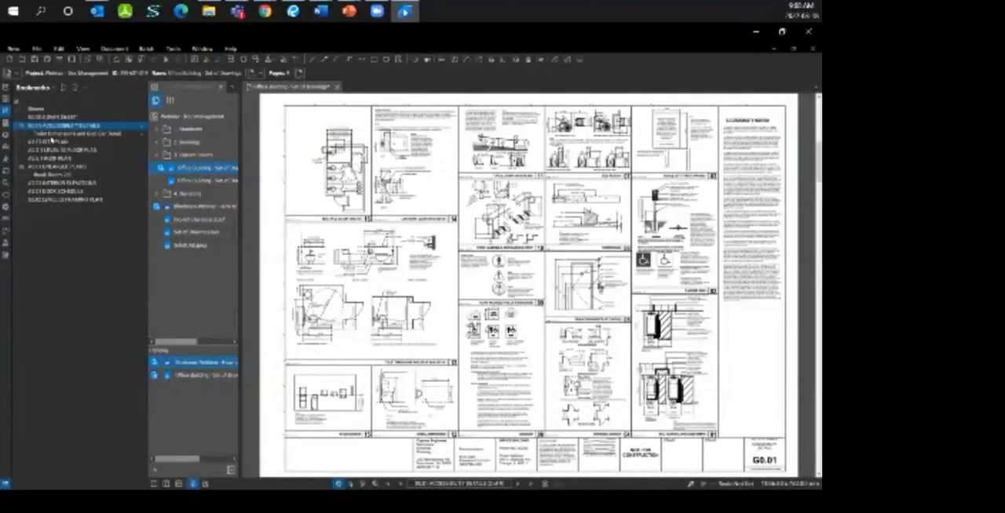
{"action": "left_click", "coordinate": [51, 137]}
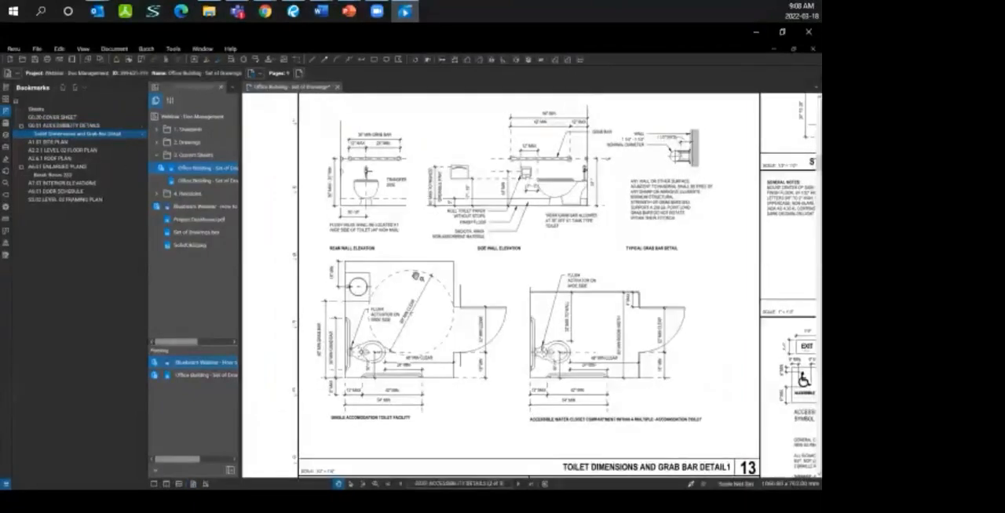
{"action": "scroll", "coordinate": [574, 363], "scroll_direction": "down", "scroll_amount": 3}
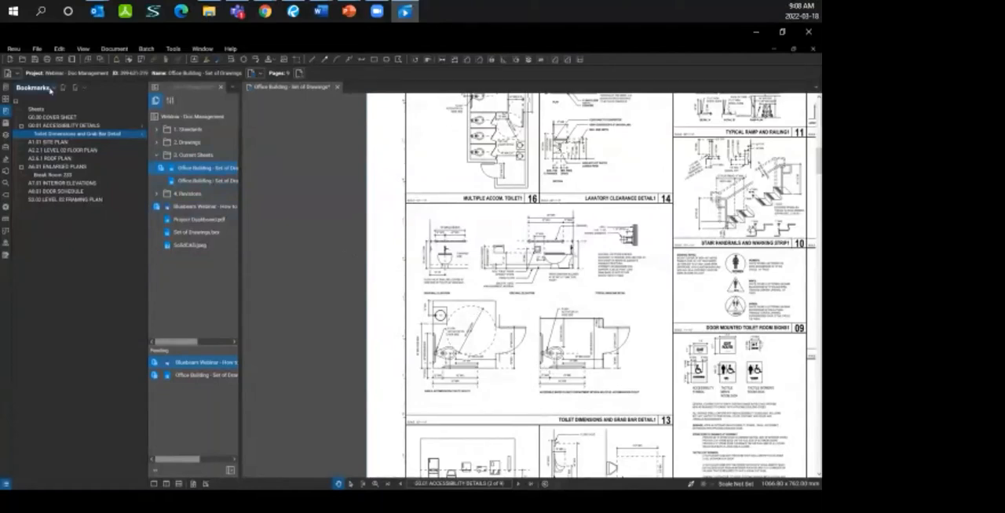
Step: Show the Construction Documents bookmark structure and expand its Structural category
{"action": "left_click", "coordinate": [51, 90]}
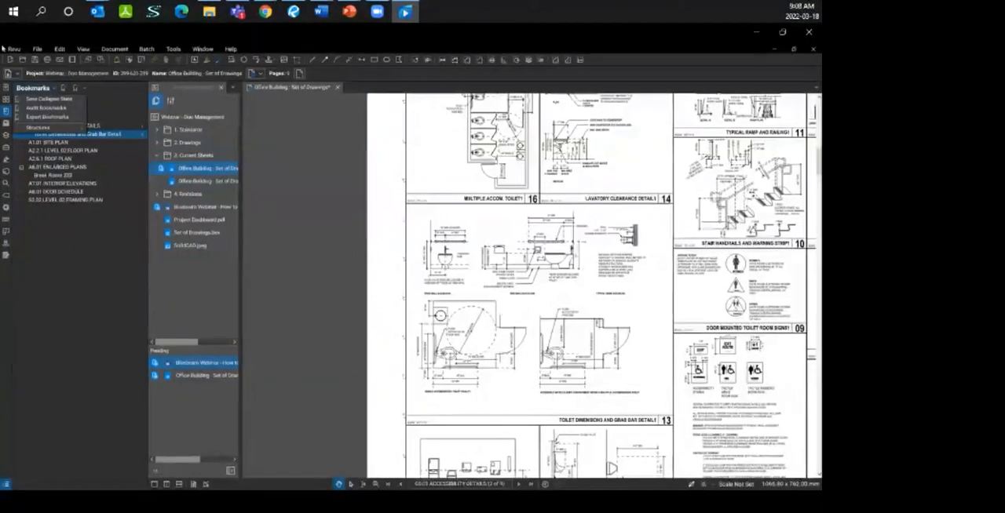
{"action": "mouse_move", "coordinate": [39, 127]}
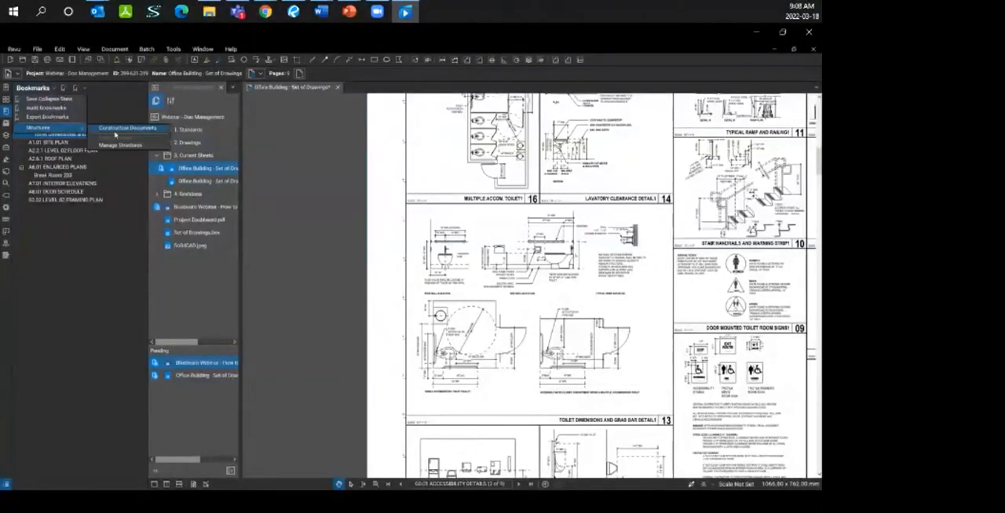
{"action": "left_click", "coordinate": [132, 132]}
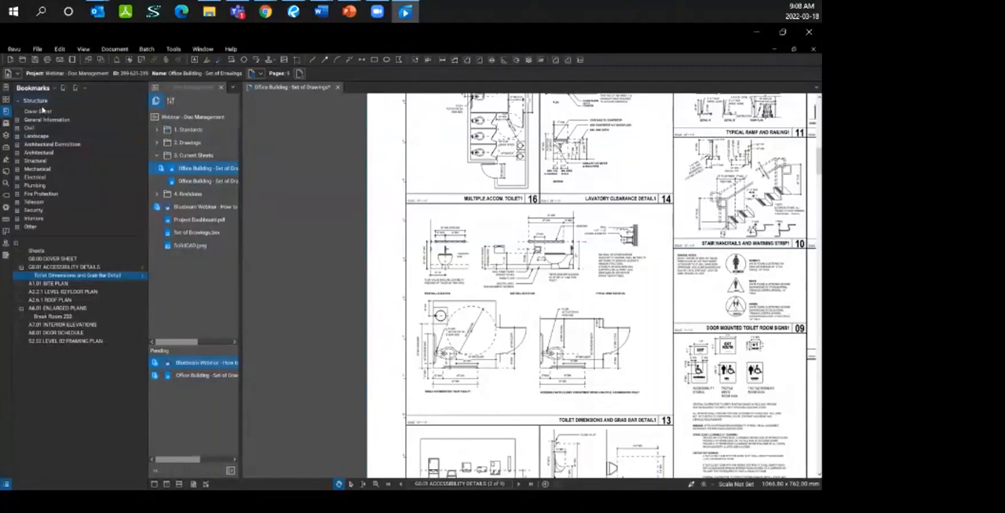
{"action": "left_click", "coordinate": [37, 162]}
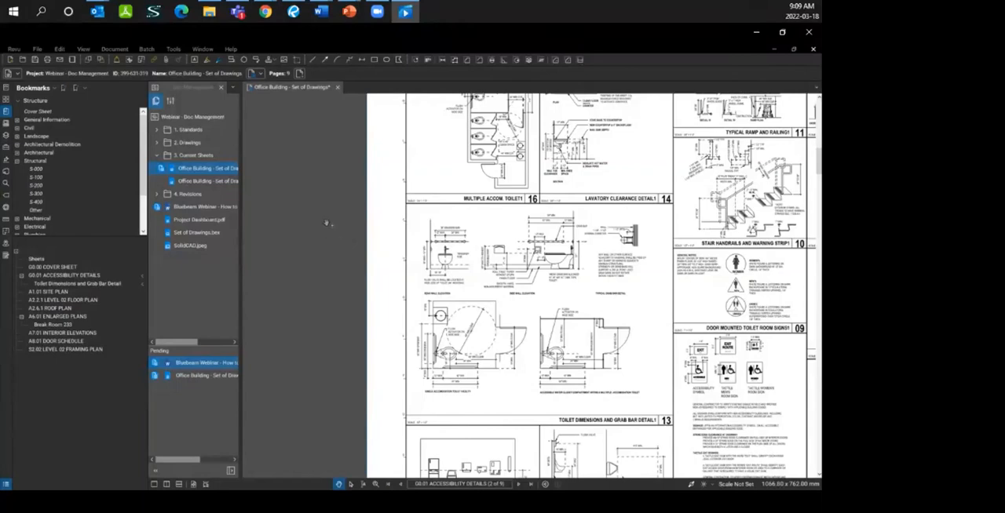
{"action": "left_click", "coordinate": [154, 60]}
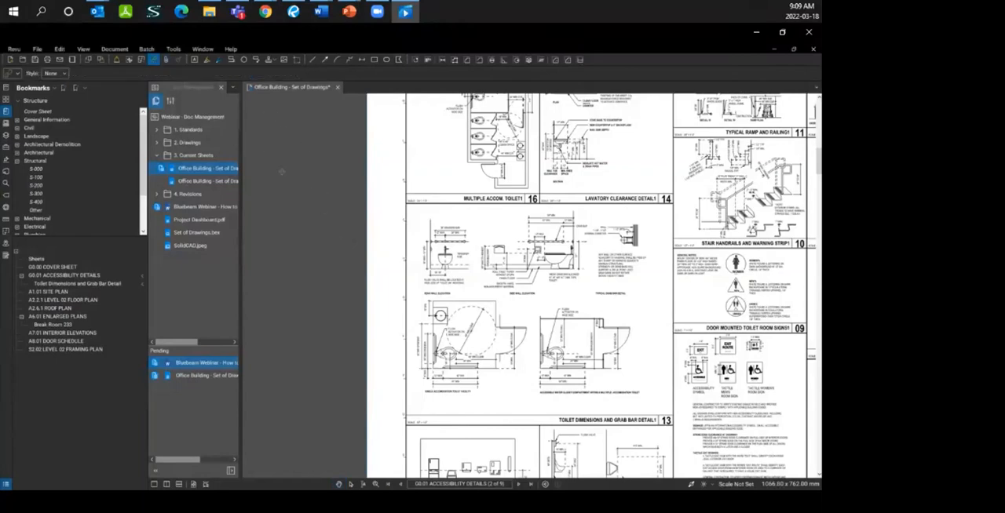
{"action": "left_click_drag", "start_coordinate": [369, 220], "coordinate": [395, 239]}
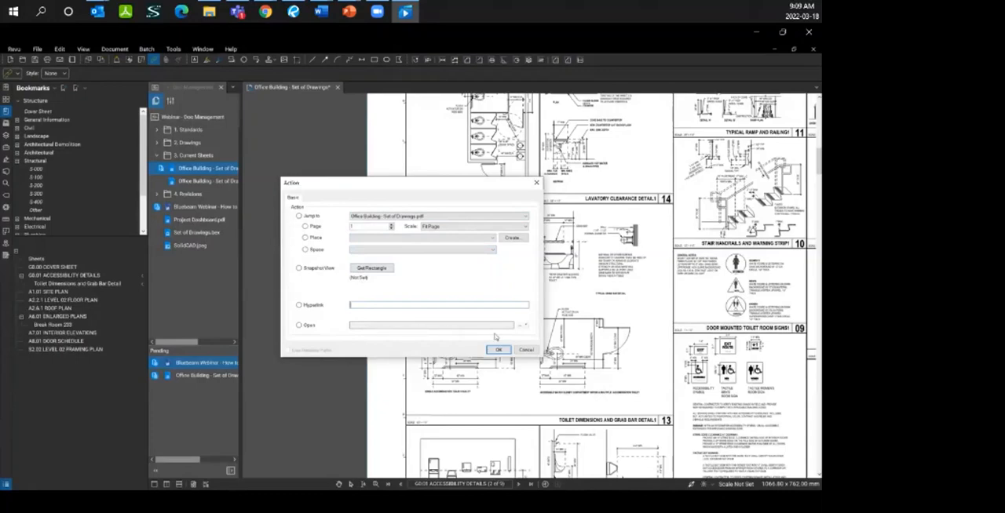
{"action": "left_click", "coordinate": [524, 349]}
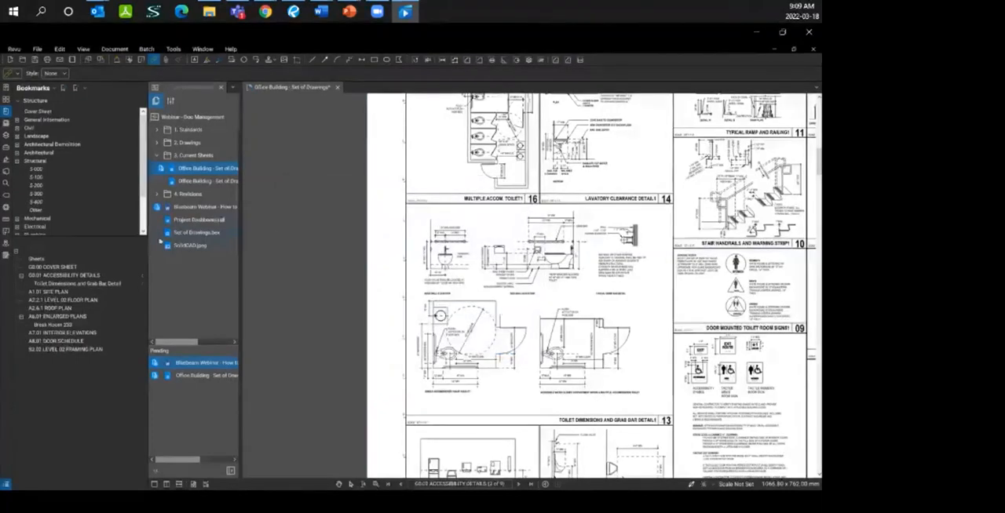
Step: Go to the G0.00 cover sheet and follow the A6.01 link in its sheet index to the enlarged plans
{"action": "left_click", "coordinate": [53, 268]}
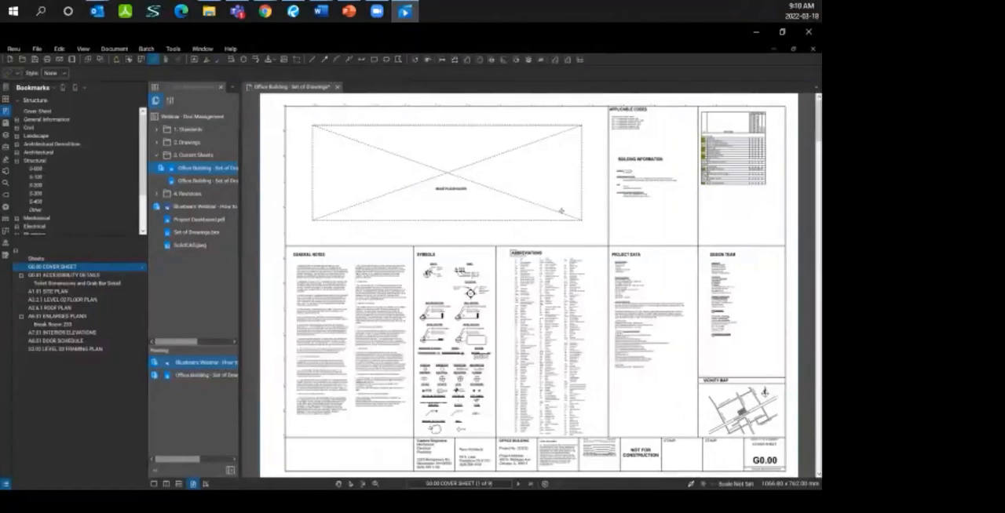
{"action": "scroll", "coordinate": [741, 136], "scroll_direction": "up", "scroll_amount": 3}
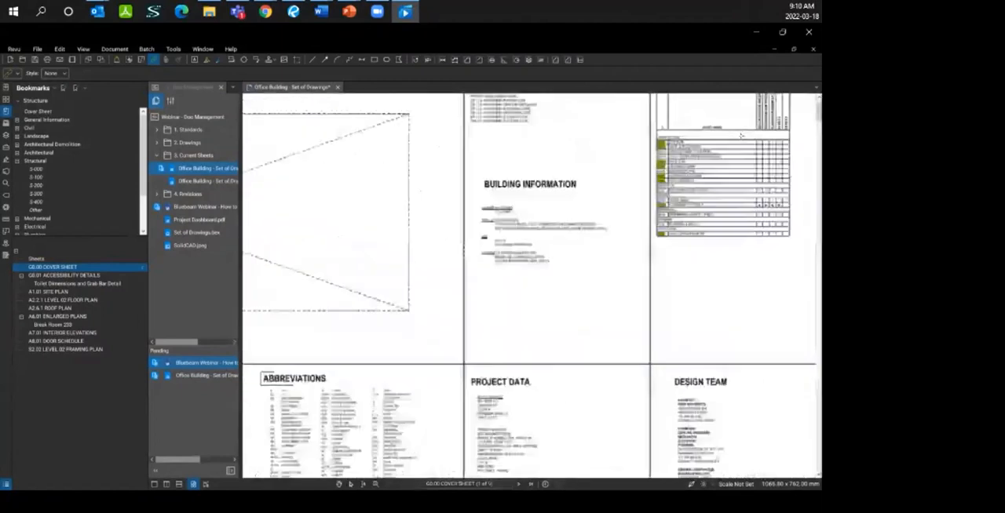
{"action": "scroll", "coordinate": [741, 136], "scroll_direction": "up", "scroll_amount": 1}
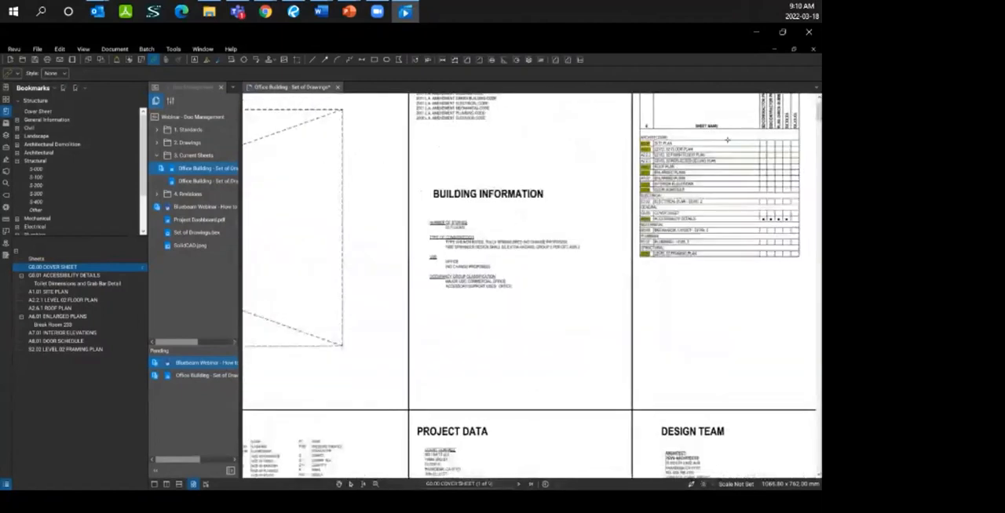
{"action": "scroll", "coordinate": [728, 139], "scroll_direction": "up", "scroll_amount": 3}
{"action": "left_click_drag", "start_coordinate": [727, 140], "coordinate": [489, 190]}
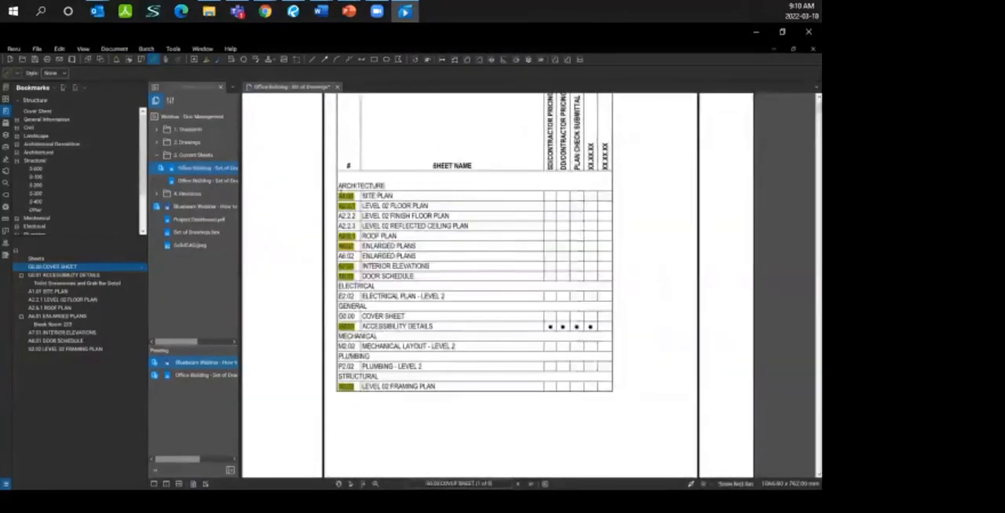
{"action": "key", "text": "Escape"}
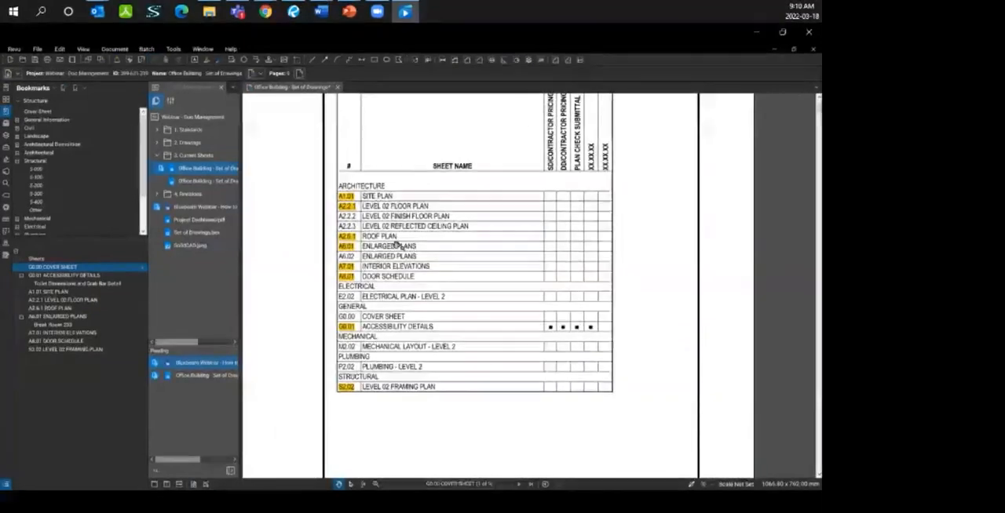
{"action": "left_click", "coordinate": [346, 248]}
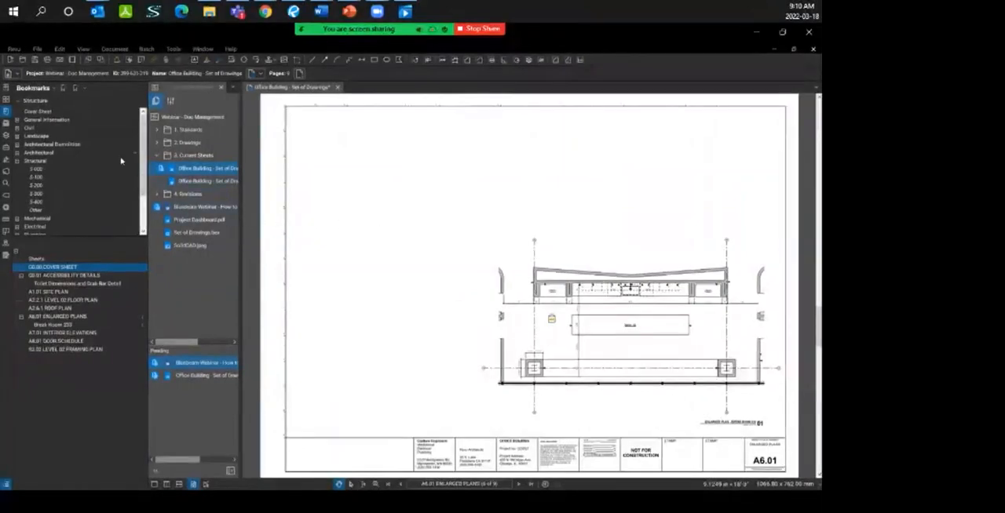
Step: Show the document layers and open the A2.2.1 LEVEL 02 FLOOR PLAN from the project's Drawings > Architecture folder
{"action": "left_click", "coordinate": [6, 136]}
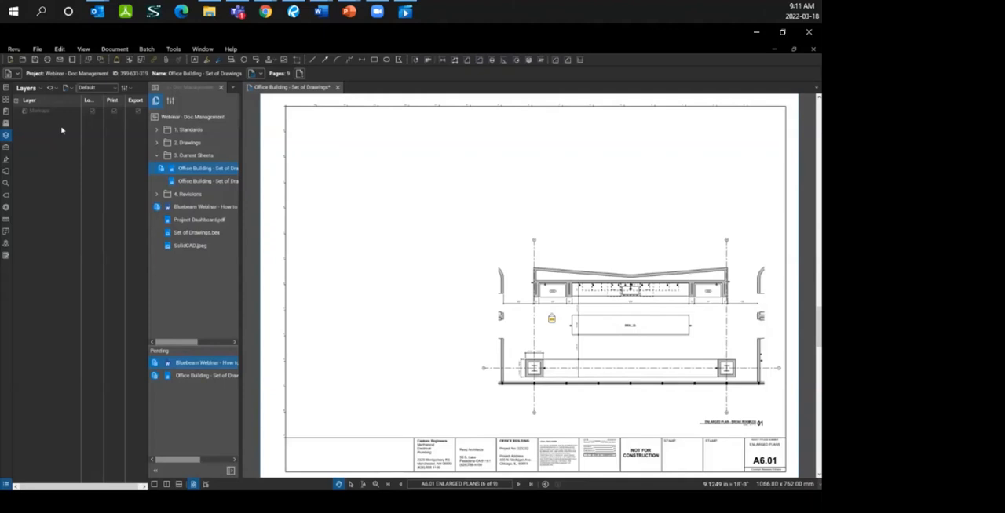
{"action": "left_click", "coordinate": [158, 145]}
{"action": "left_click", "coordinate": [186, 169]}
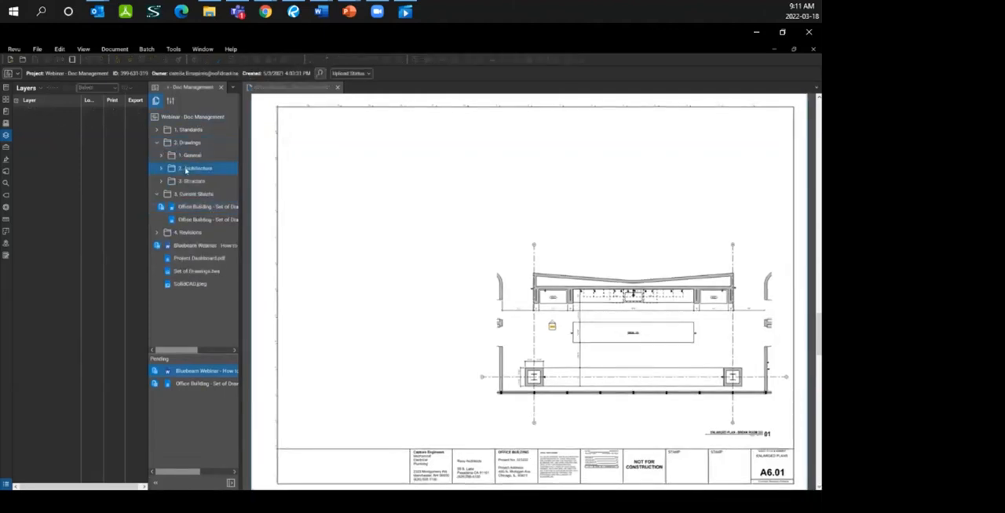
{"action": "left_click", "coordinate": [162, 169]}
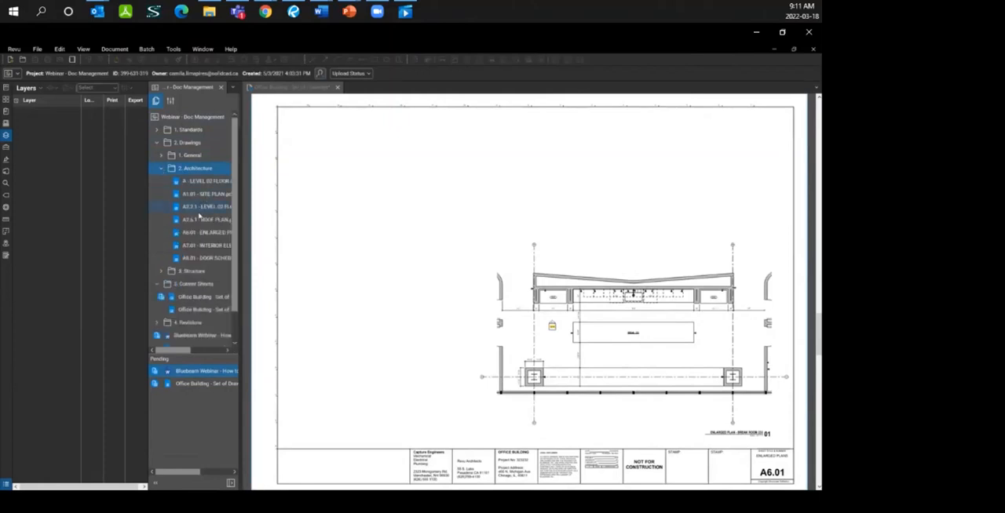
{"action": "left_click", "coordinate": [200, 210]}
{"action": "double_click", "coordinate": [199, 210]}
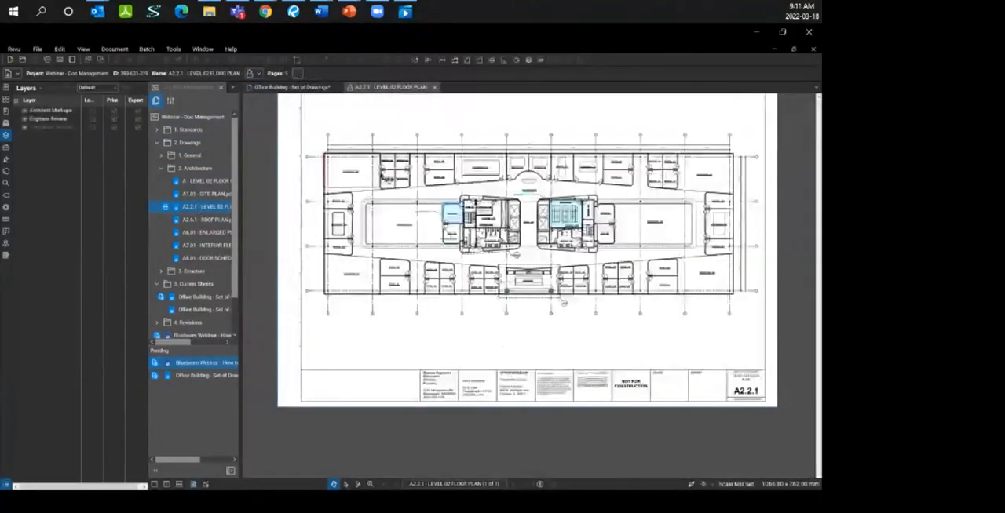
Step: Check out the A2.2.1 LEVEL 02 FLOOR PLAN from the project for editing
{"action": "right_click", "coordinate": [351, 88]}
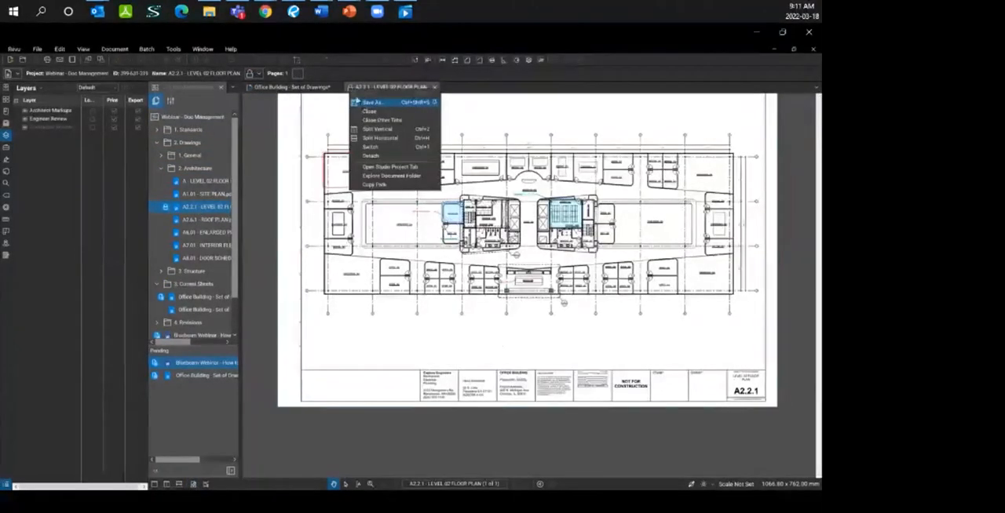
{"action": "left_click", "coordinate": [365, 88]}
{"action": "left_click", "coordinate": [351, 88]}
{"action": "left_click", "coordinate": [354, 98]}
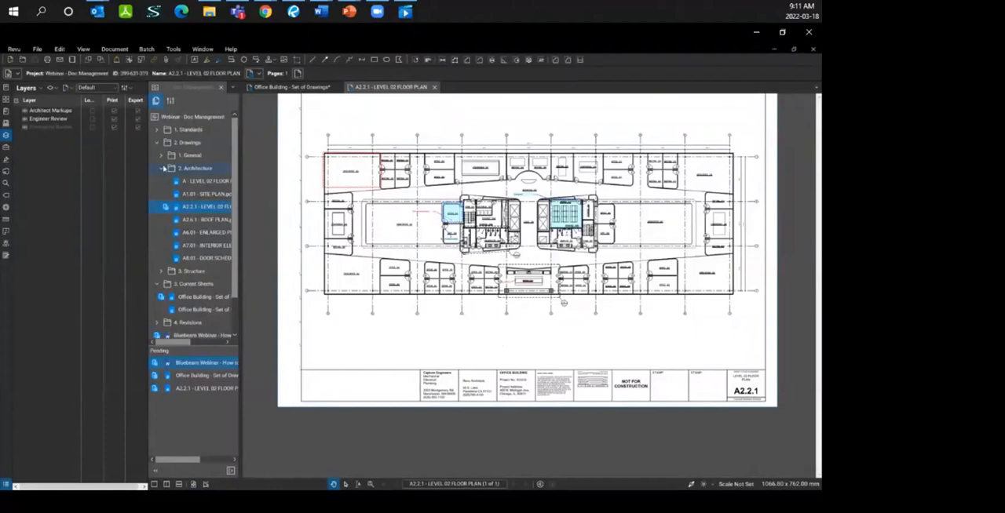
Step: Hide and reshow the Architect Markups and Engineer Review layers to see which markups each one holds
{"action": "left_click", "coordinate": [26, 121]}
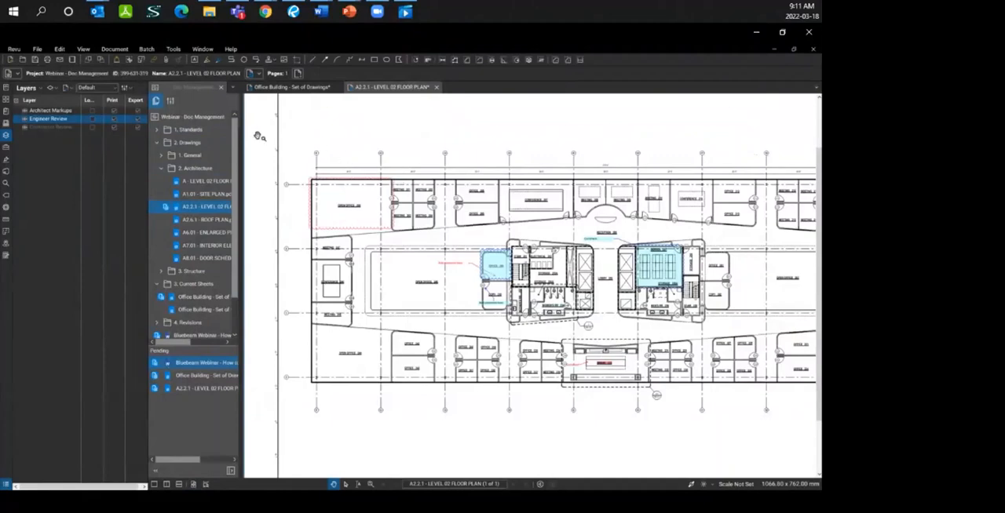
{"action": "left_click", "coordinate": [47, 110]}
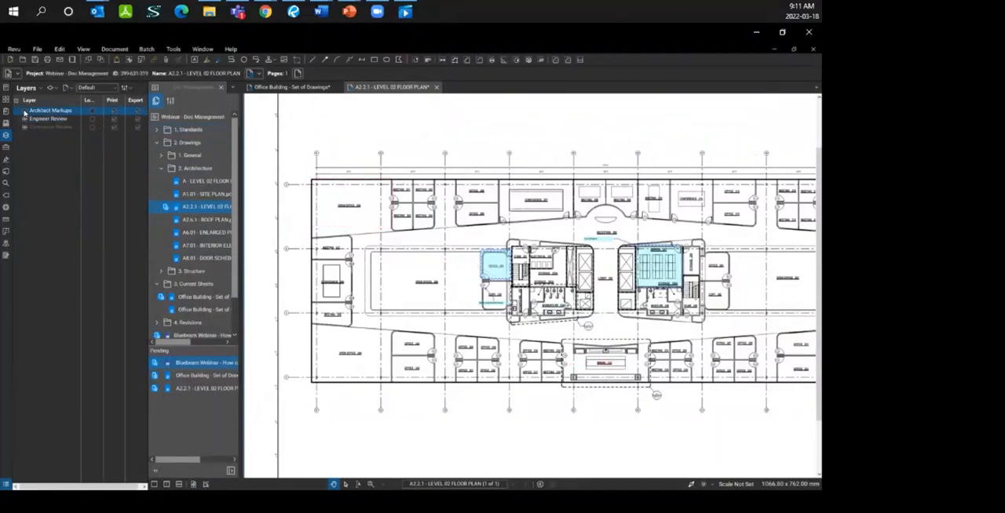
{"action": "left_click", "coordinate": [25, 111]}
{"action": "left_click", "coordinate": [26, 119]}
{"action": "left_click", "coordinate": [25, 120]}
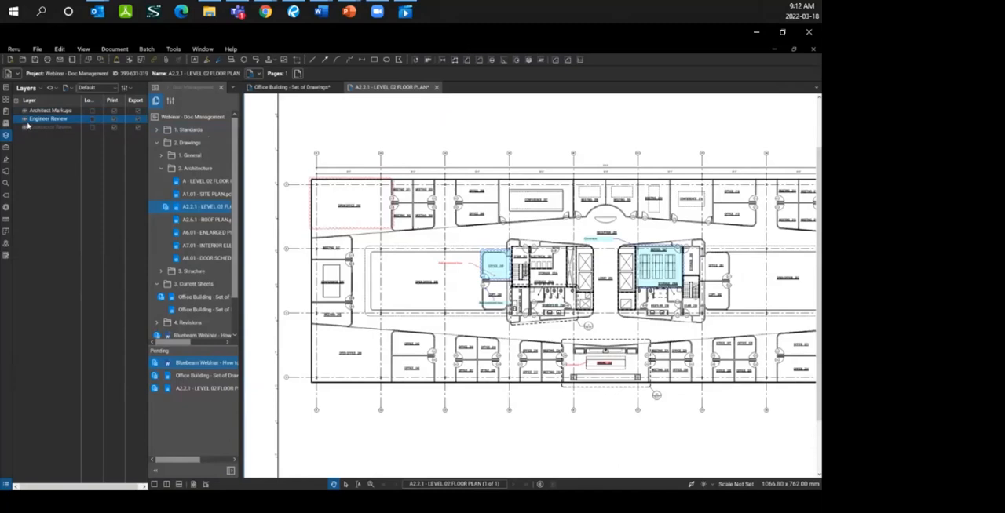
Step: Assign the red cloud markup around the open office in the plan's upper-left corner to the Architect Markups layer
{"action": "left_click", "coordinate": [375, 186]}
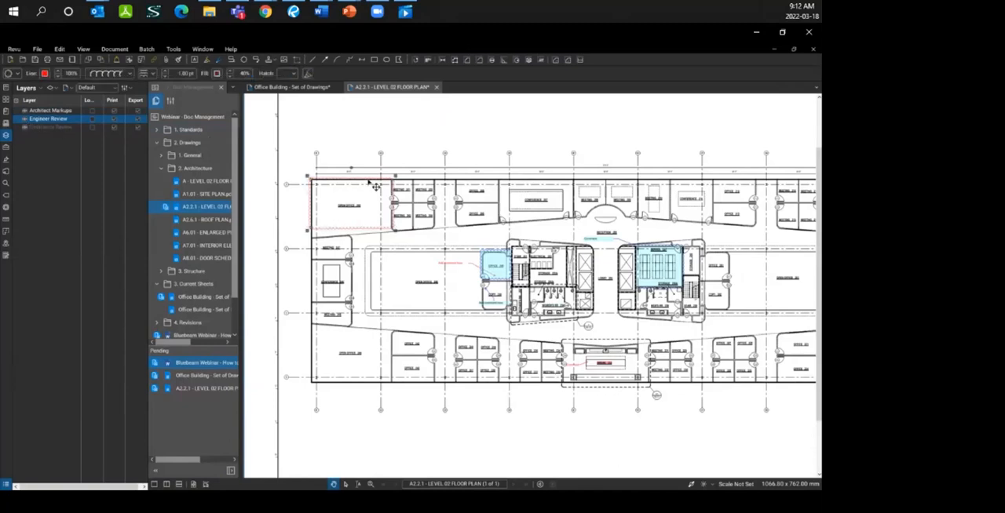
{"action": "right_click", "coordinate": [369, 182]}
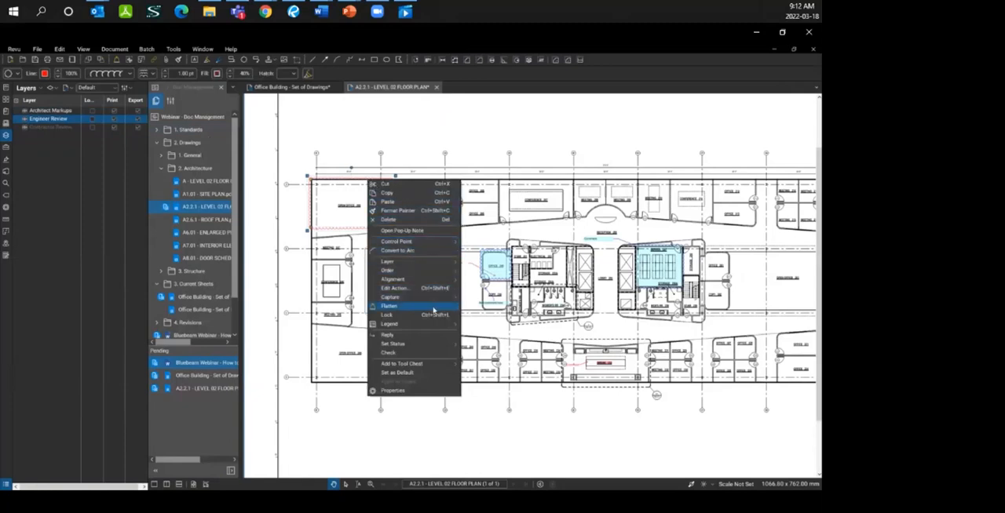
{"action": "mouse_move", "coordinate": [436, 262]}
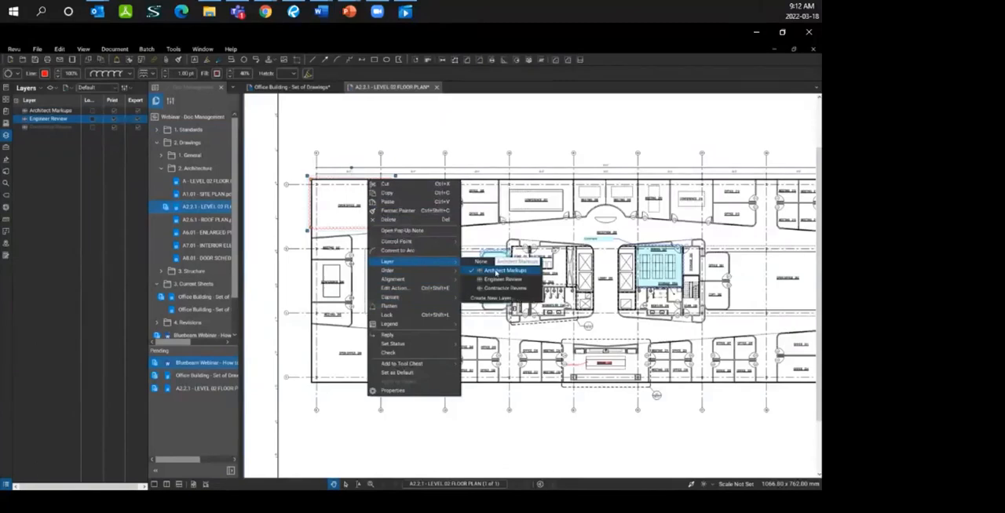
{"action": "left_click", "coordinate": [495, 271]}
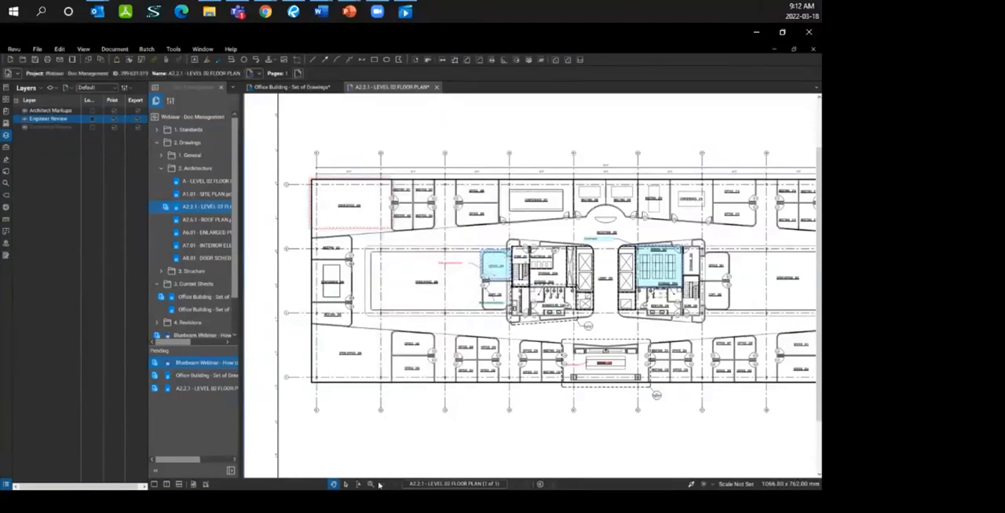
{"action": "left_click", "coordinate": [6, 485]}
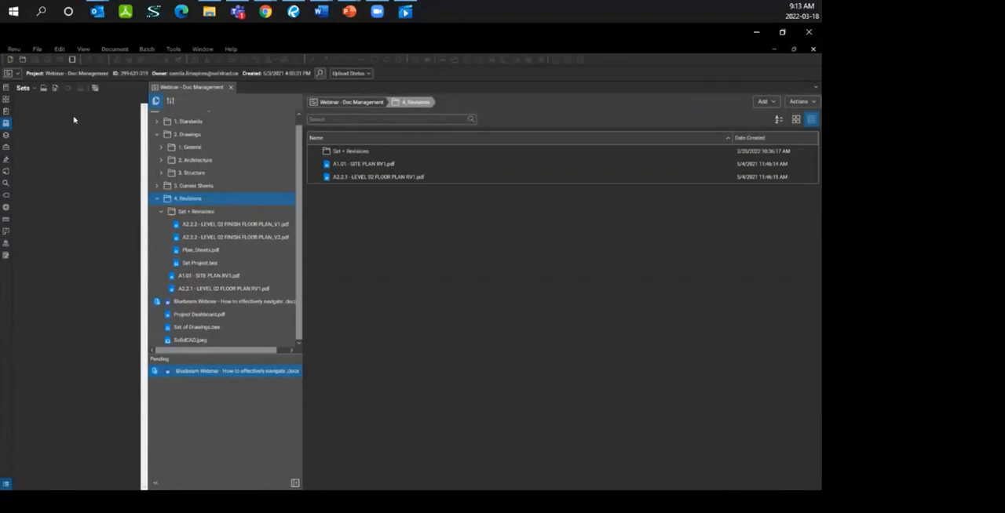
Step: Open Set Project.bex from the project's 4. Revisions > Set + Revisions folder and accept the notice about sets
{"action": "left_click", "coordinate": [188, 265]}
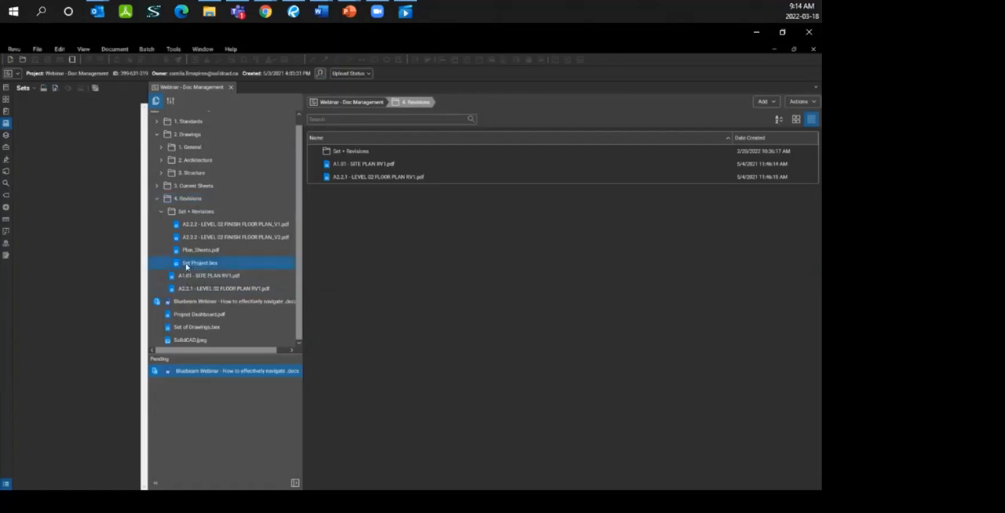
{"action": "double_click", "coordinate": [186, 266]}
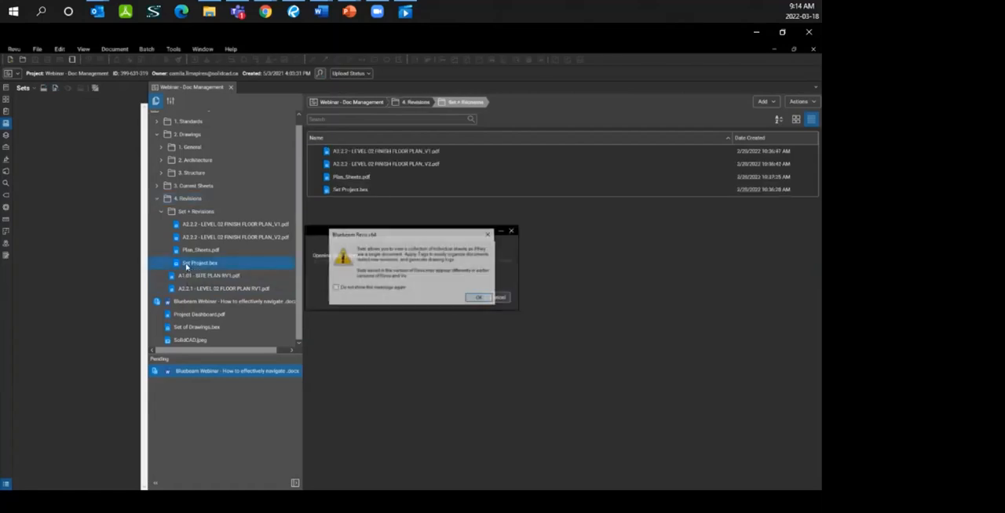
{"action": "left_click", "coordinate": [480, 299]}
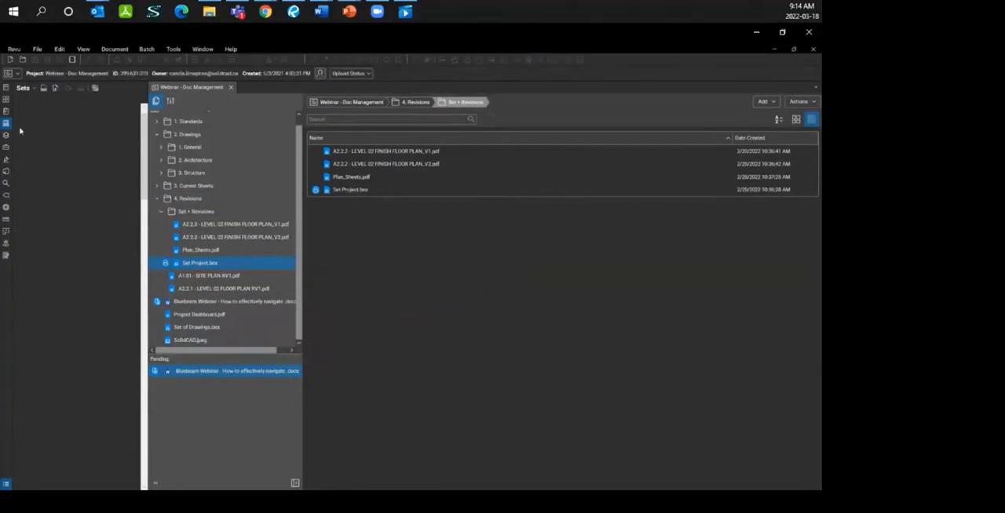
{"action": "key", "text": "ctrl"}
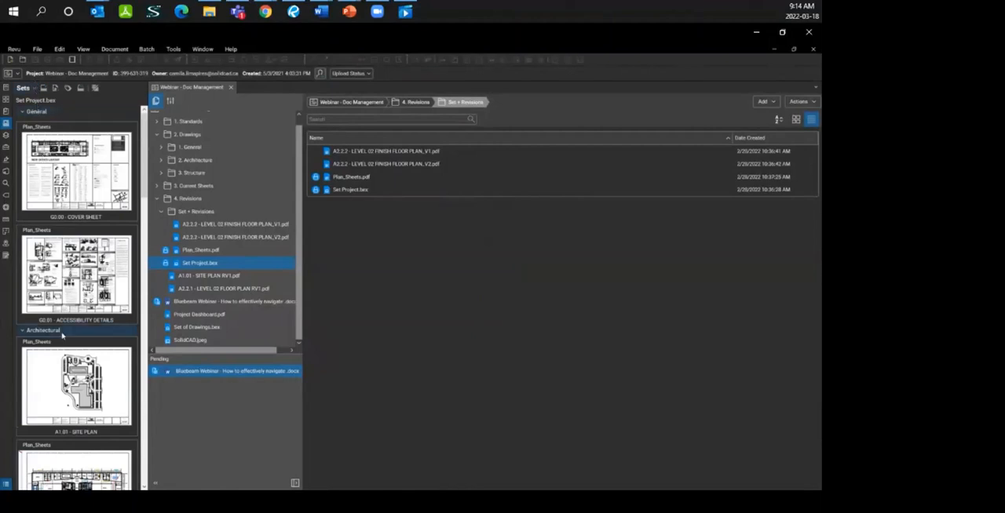
Step: Collapse the set's sheet categories, expand Architectural again and open its A2.2.1 - LEVEL 02 FLOOR PLAN sheet
{"action": "left_click", "coordinate": [22, 112]}
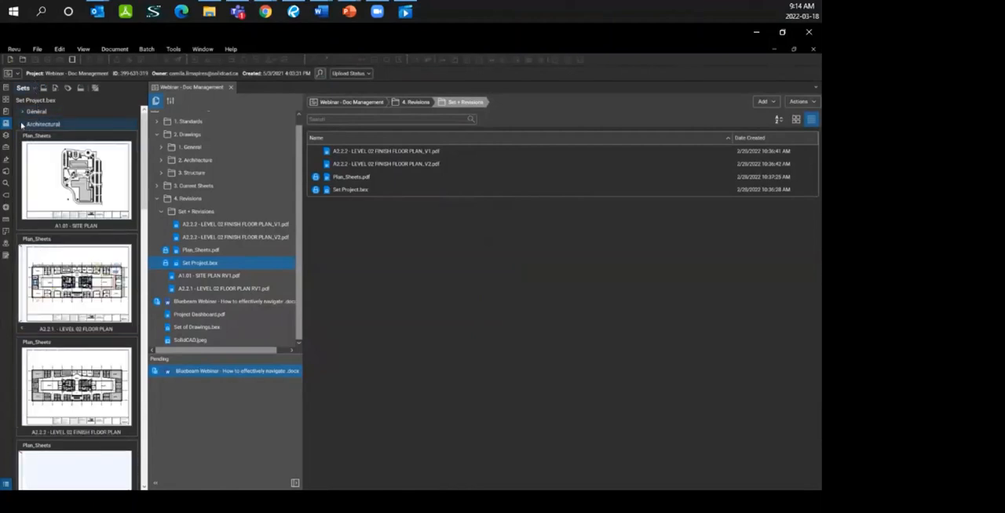
{"action": "left_click", "coordinate": [22, 124]}
{"action": "left_click", "coordinate": [22, 136]}
{"action": "left_click", "coordinate": [26, 149]}
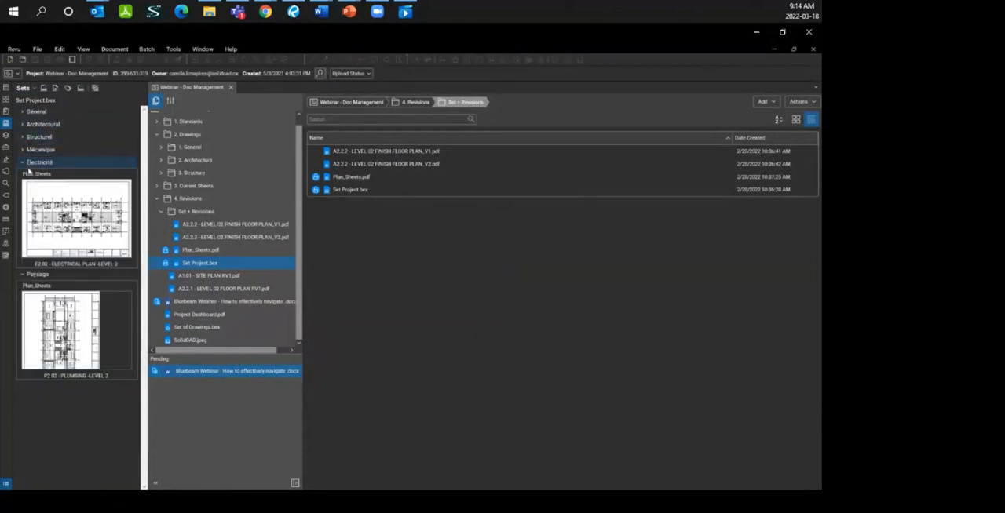
{"action": "left_click", "coordinate": [23, 125]}
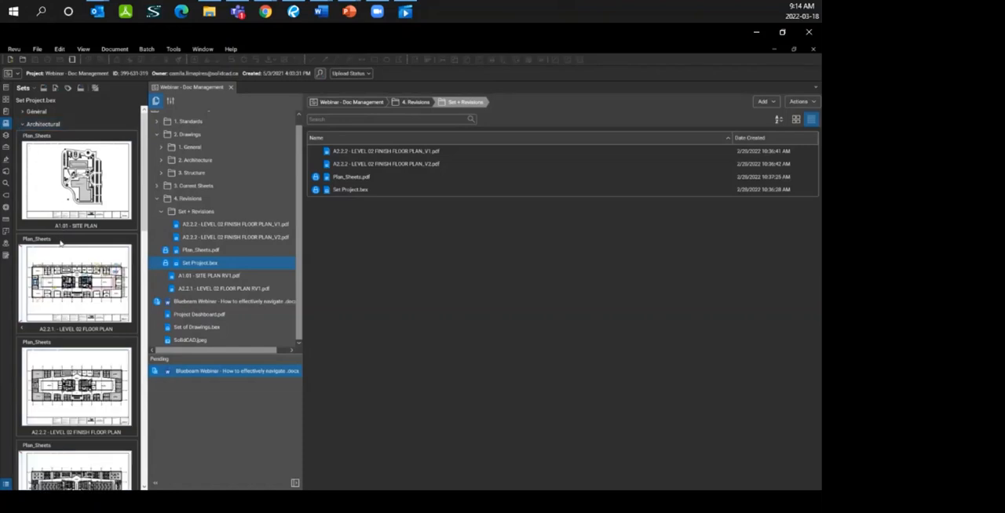
{"action": "left_click", "coordinate": [59, 307]}
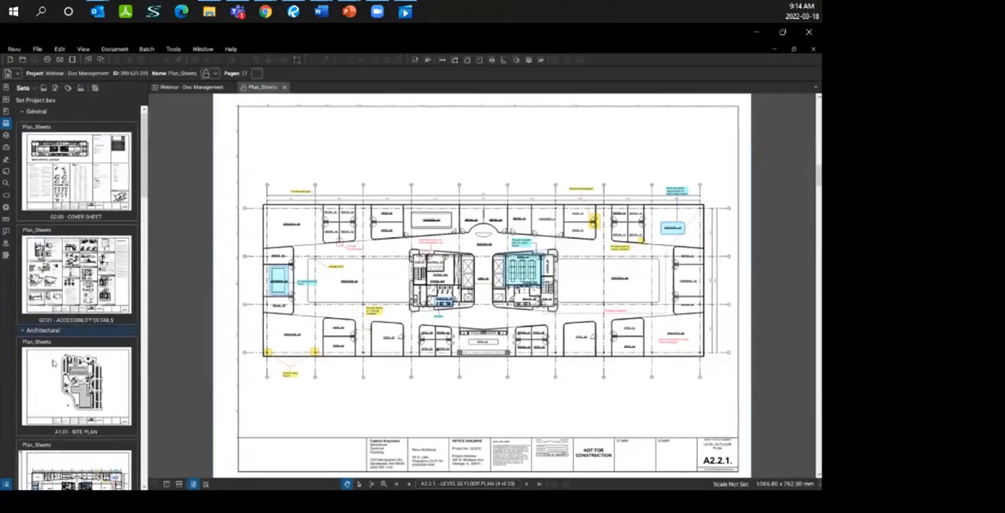
Step: View the superseded revision of the A2.2.3 LEVEL 02 REFLECTED CEILING PLAN and return to its current revision
{"action": "scroll", "coordinate": [55, 392], "scroll_direction": "down", "scroll_amount": 5}
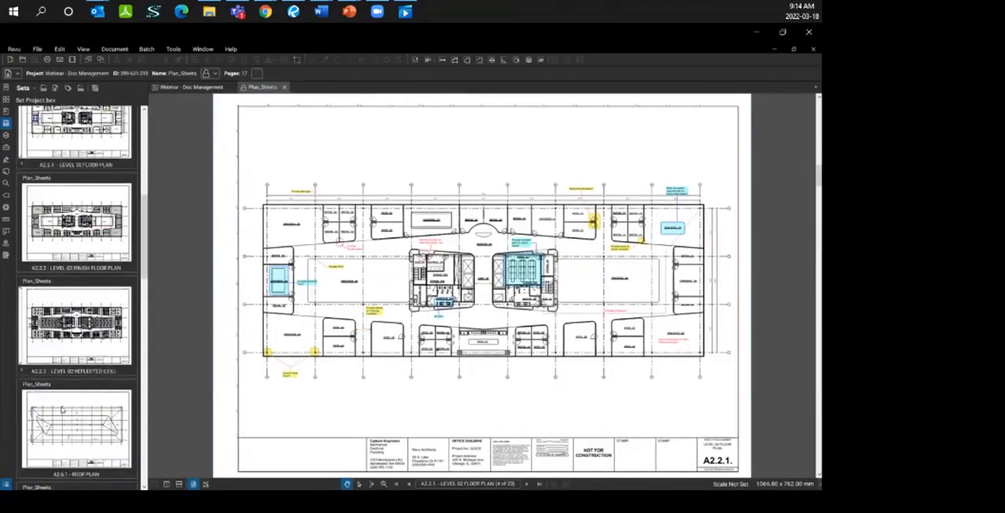
{"action": "key", "text": "ctrl"}
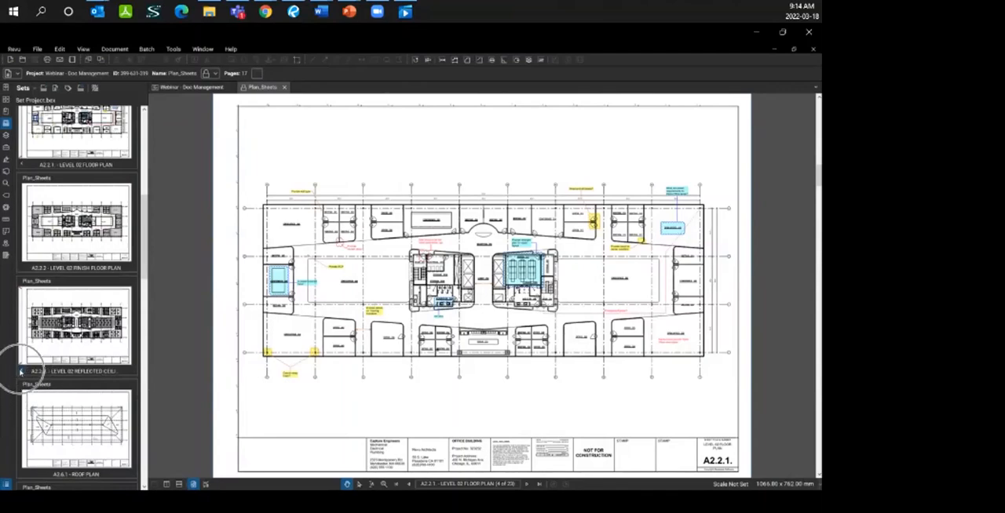
{"action": "key", "text": "ctrl"}
{"action": "left_click", "coordinate": [88, 322]}
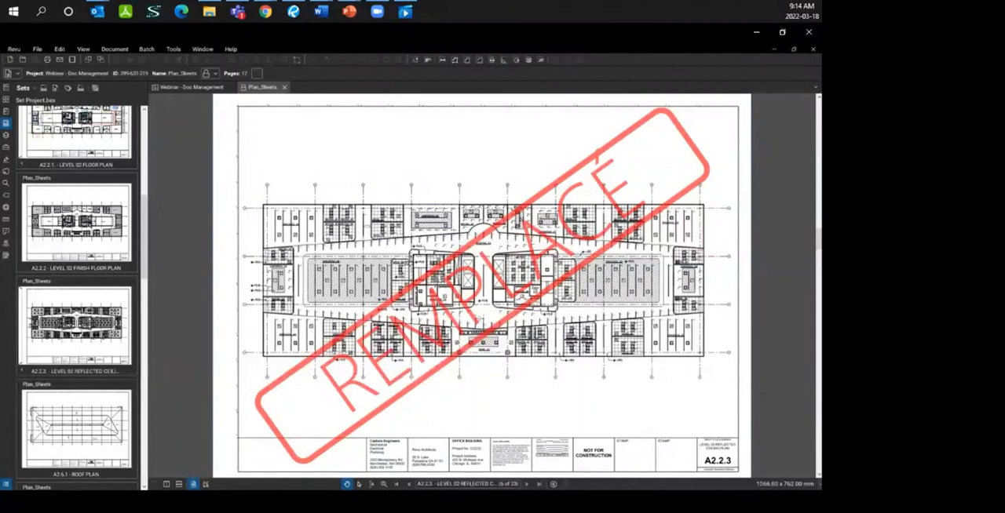
{"action": "key", "text": "Page_Down"}
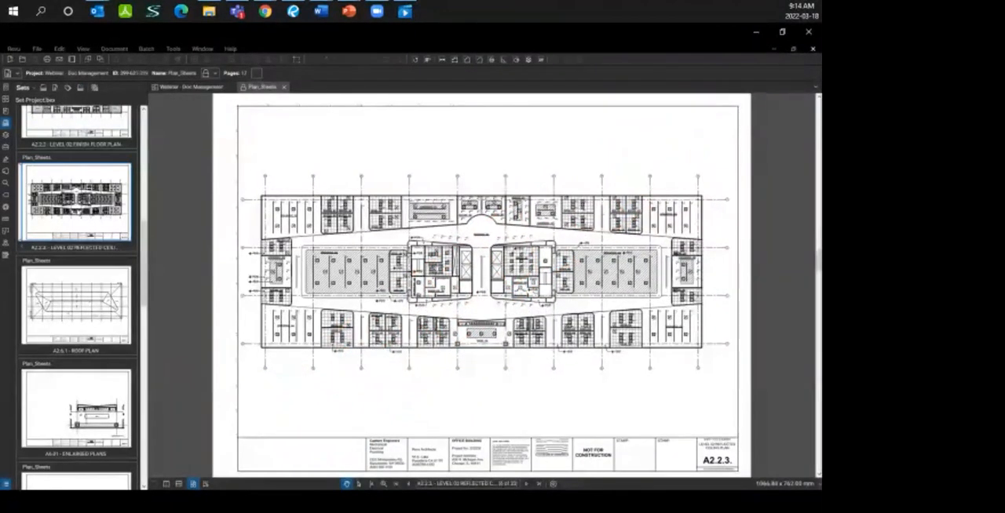
Step: Start adding project files to the set from the A2.2.3 sheet and cancel the file selection
{"action": "right_click", "coordinate": [77, 209]}
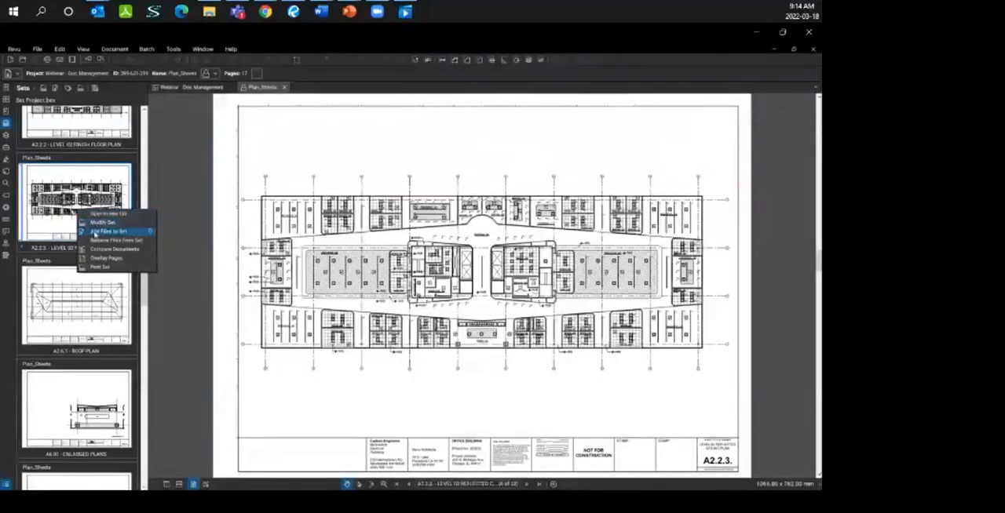
{"action": "left_click", "coordinate": [102, 232]}
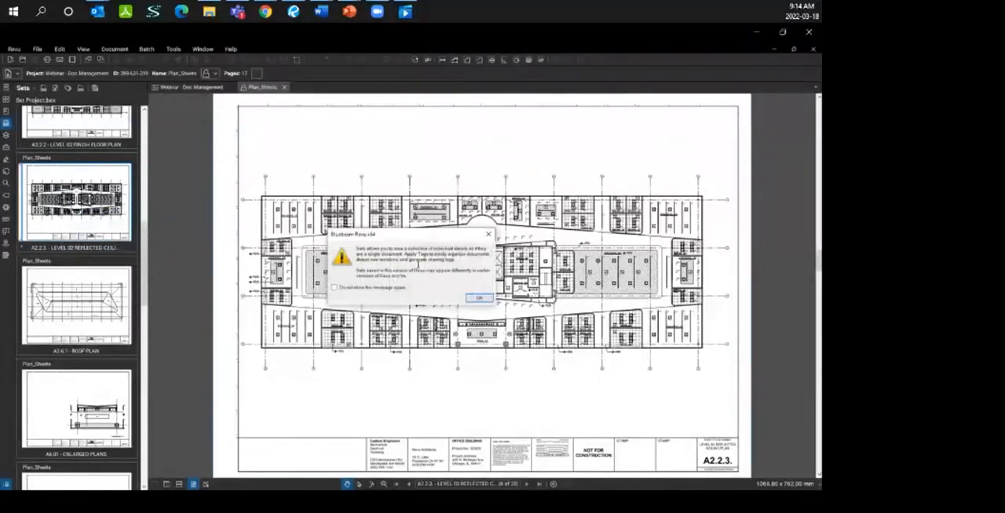
{"action": "left_click", "coordinate": [479, 299]}
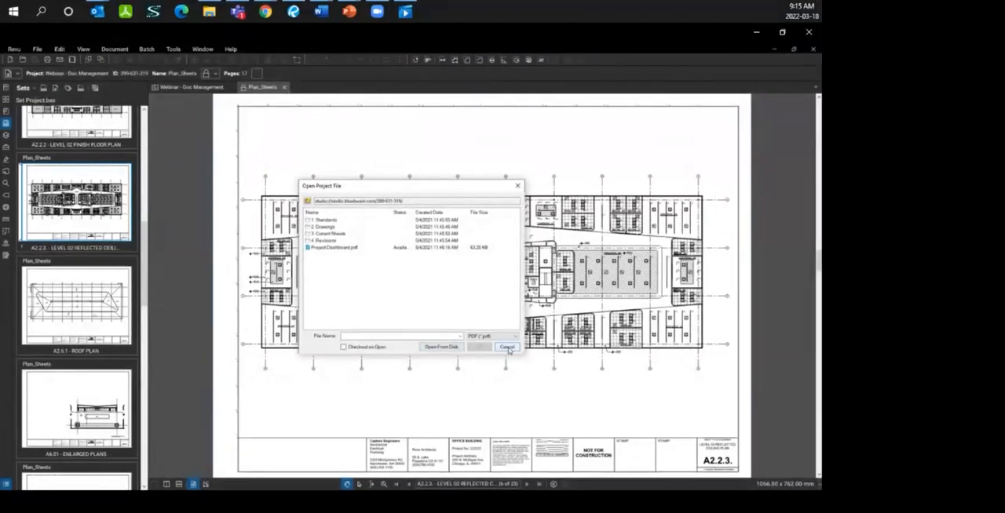
{"action": "left_click", "coordinate": [507, 347]}
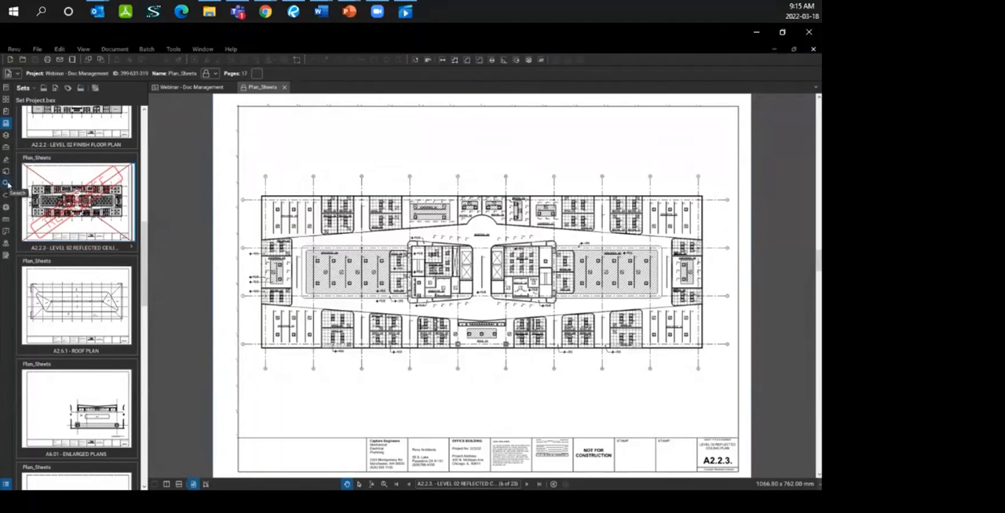
Step: Search the current floor plan page for the text "office" and check which other search scopes are available
{"action": "left_click", "coordinate": [7, 183]}
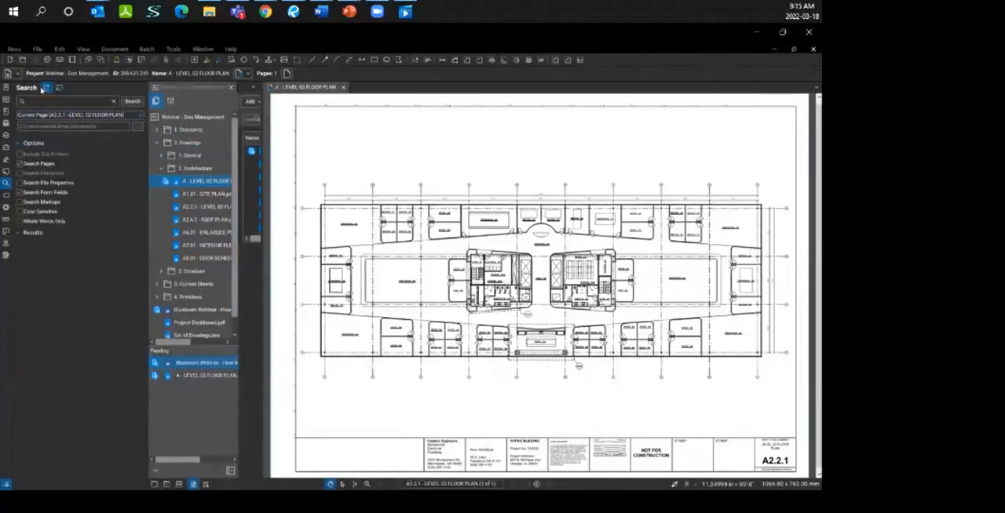
{"action": "left_click", "coordinate": [47, 88]}
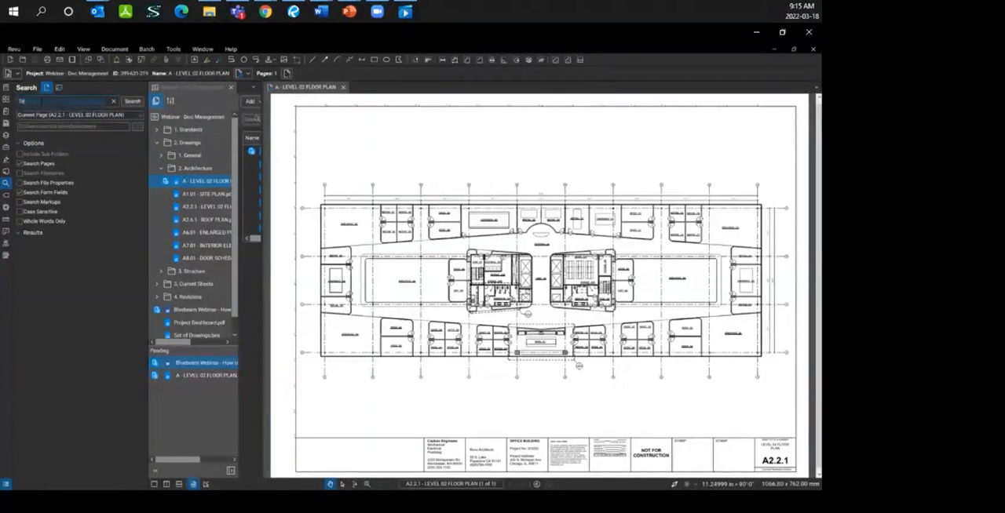
{"action": "type", "text": "office"}
{"action": "left_click", "coordinate": [132, 102]}
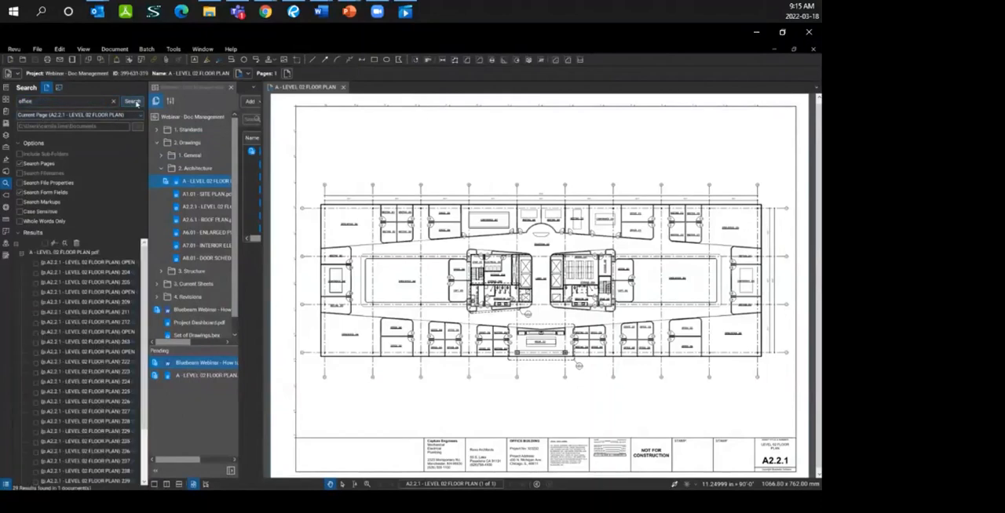
{"action": "left_click", "coordinate": [138, 115]}
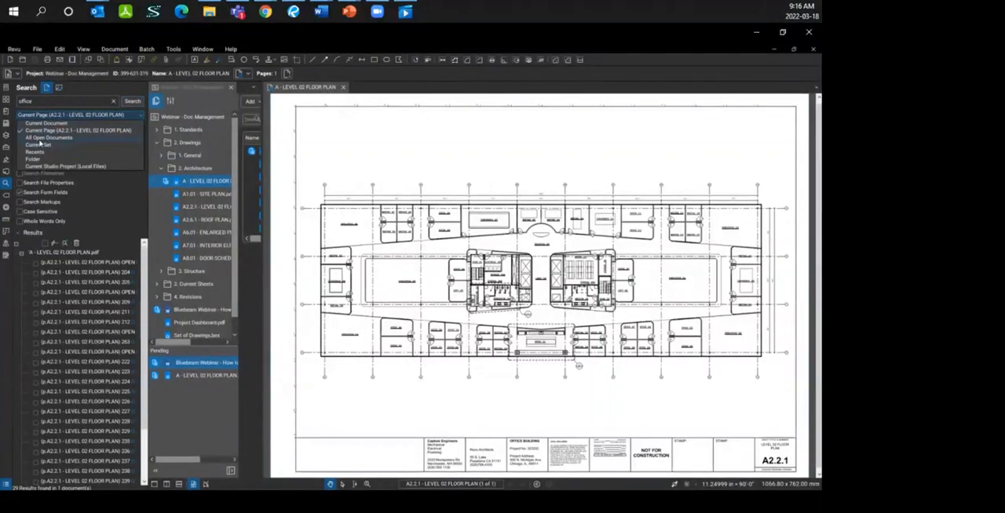
{"action": "left_click", "coordinate": [141, 119]}
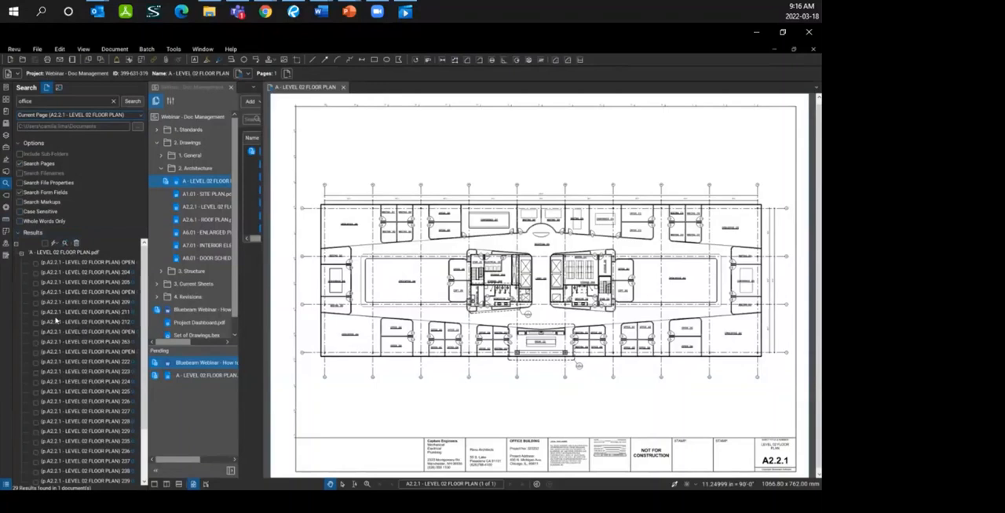
Step: Go through several "office" search results up to the OPEN OFFICE 263 label and check the actions available for checked results
{"action": "left_click", "coordinate": [114, 323]}
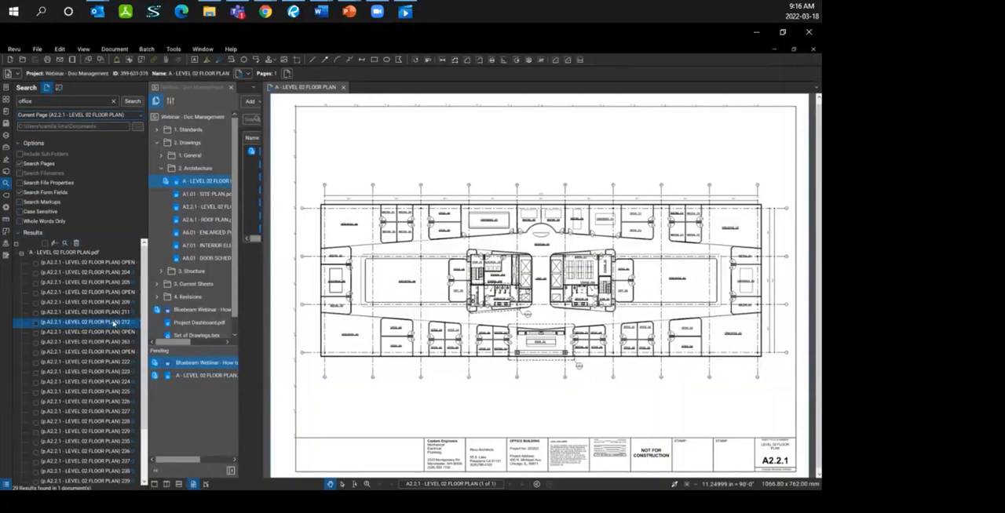
{"action": "left_click", "coordinate": [111, 302]}
{"action": "left_click", "coordinate": [109, 401]}
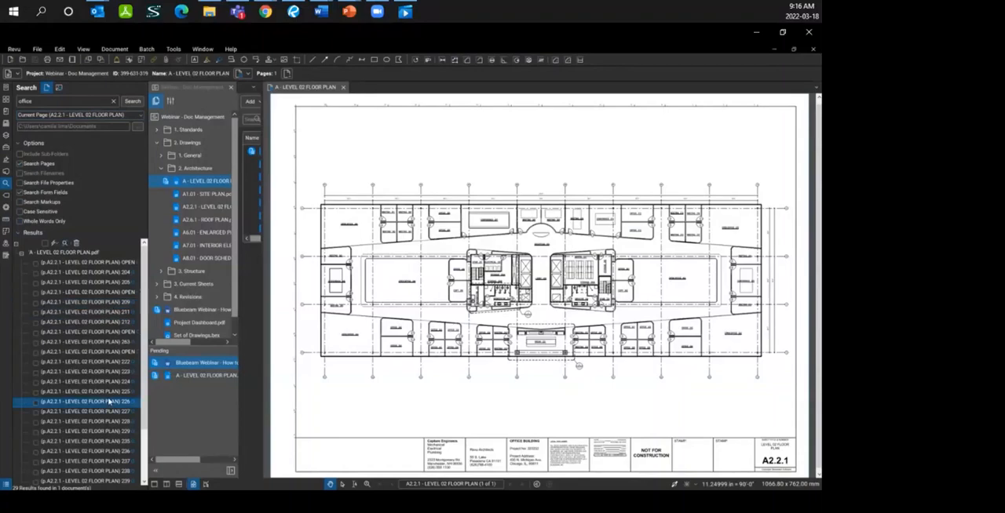
{"action": "left_click", "coordinate": [119, 333]}
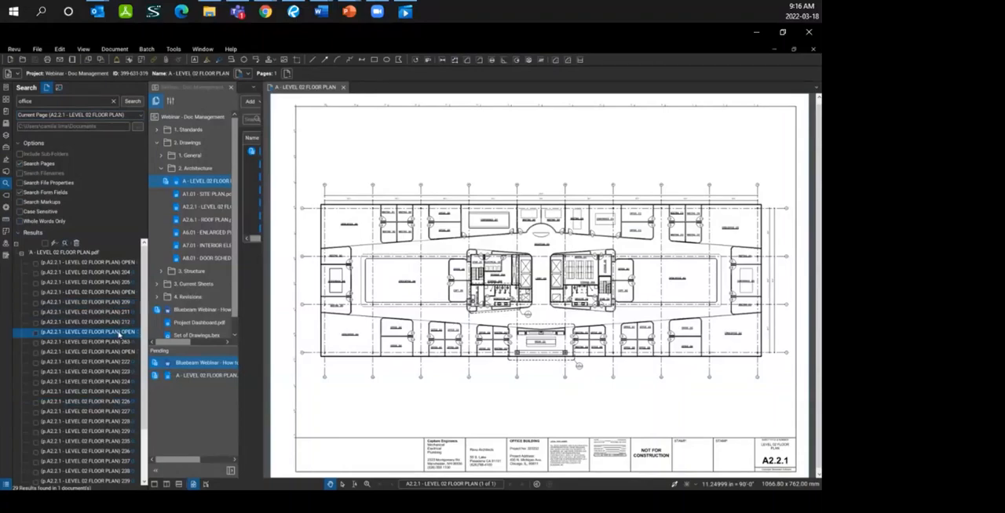
{"action": "scroll", "coordinate": [683, 276], "scroll_direction": "up", "scroll_amount": 3}
{"action": "scroll", "coordinate": [687, 284], "scroll_direction": "up", "scroll_amount": 4}
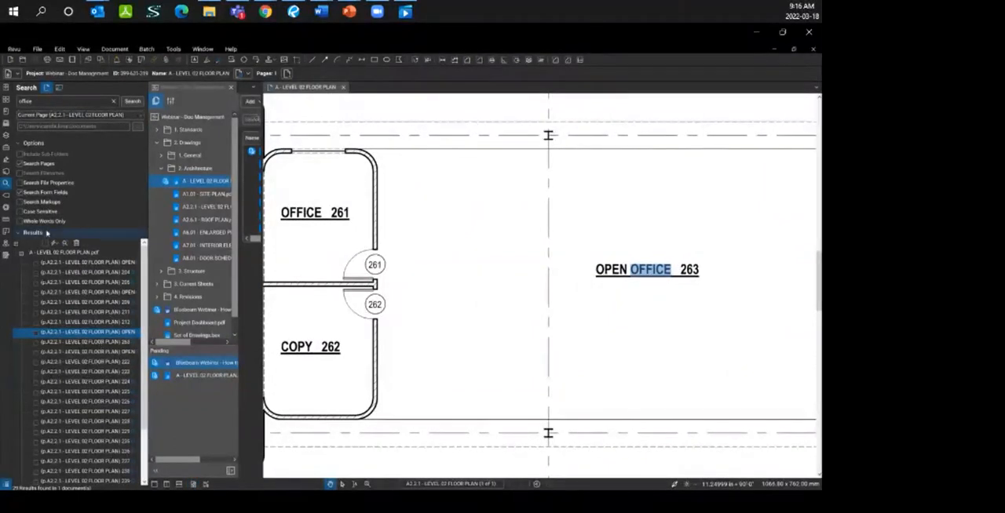
{"action": "left_click", "coordinate": [54, 245]}
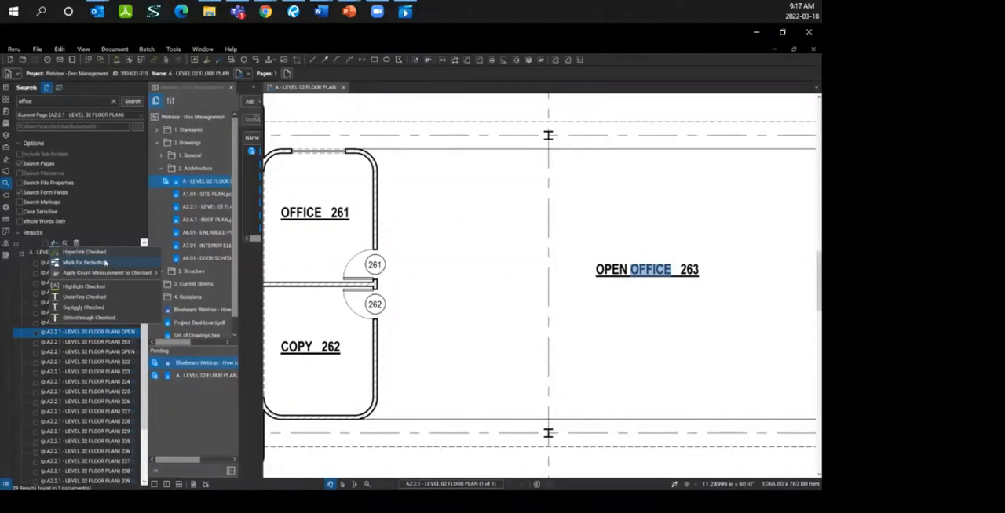
{"action": "mouse_move", "coordinate": [104, 276]}
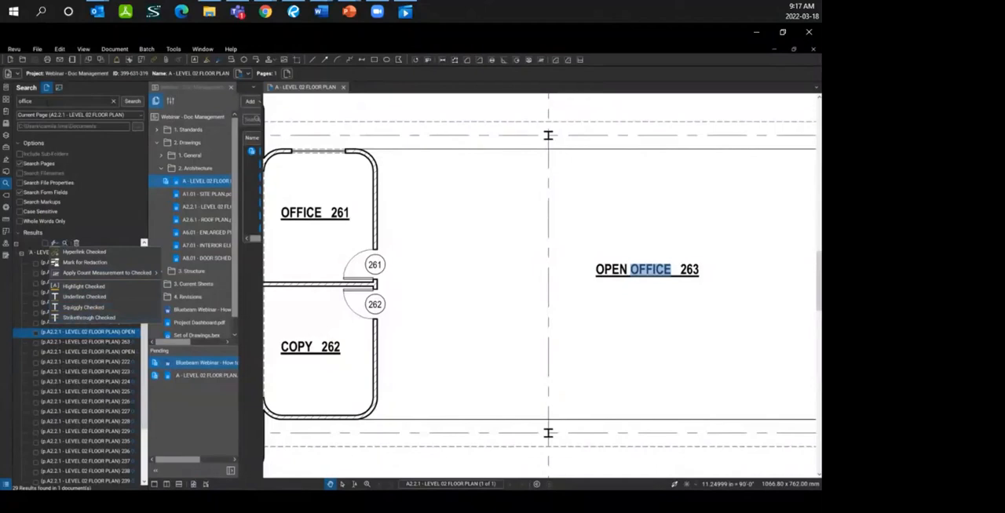
Step: Switch from text search to visual search and clear the previous "office" results
{"action": "left_click", "coordinate": [60, 89]}
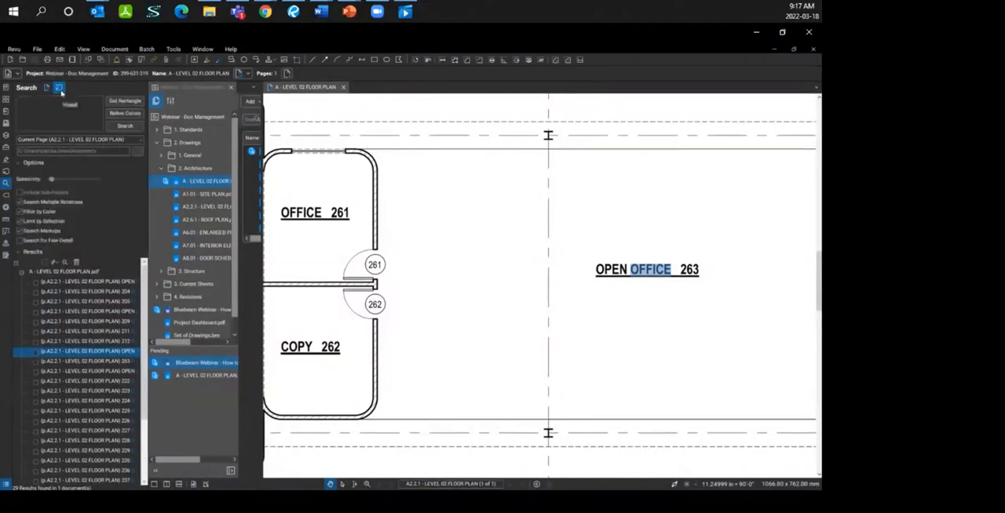
{"action": "left_click", "coordinate": [76, 262]}
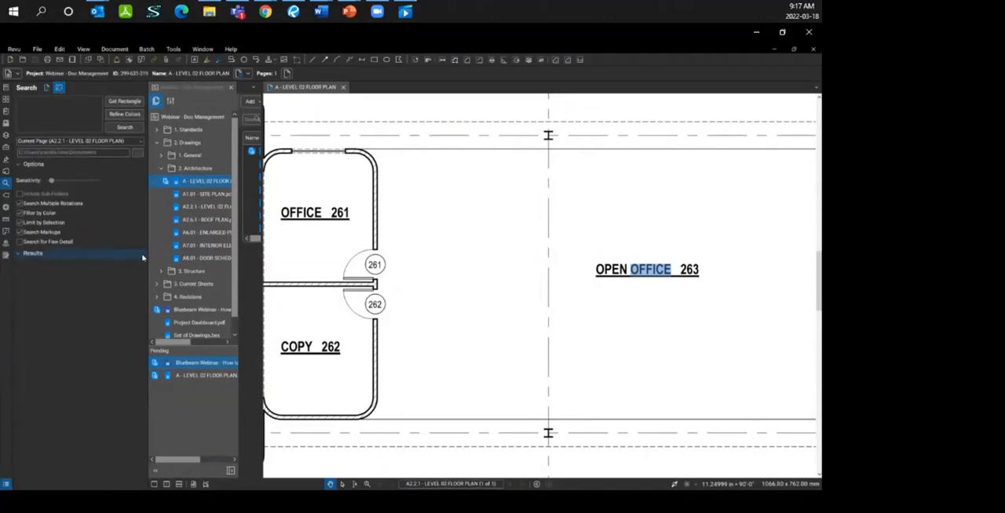
{"action": "scroll", "coordinate": [526, 323], "scroll_direction": "down", "scroll_amount": 4}
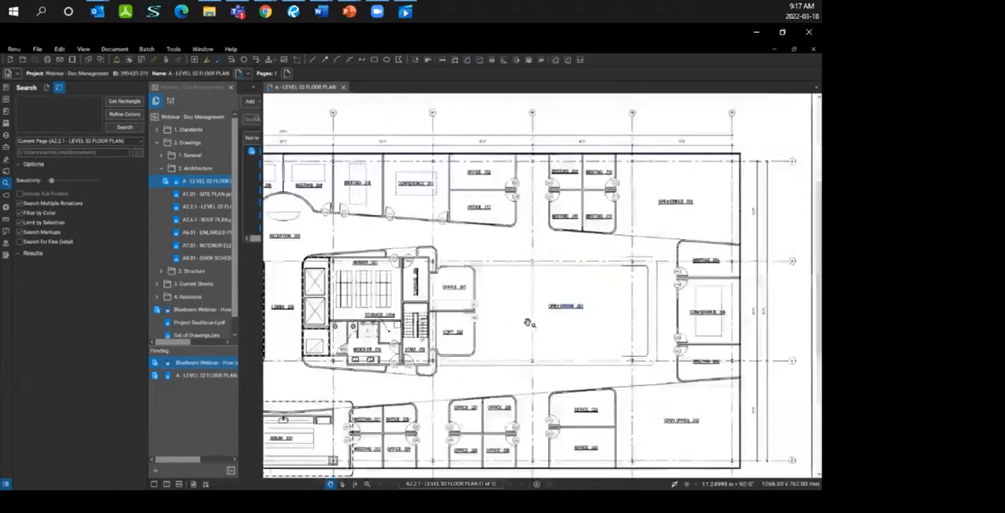
Step: Capture the toilet symbol in MEN'S RR 258 as the visual search template, then check its colour refinement options and cancel them
{"action": "scroll", "coordinate": [337, 351], "scroll_direction": "up", "scroll_amount": 4}
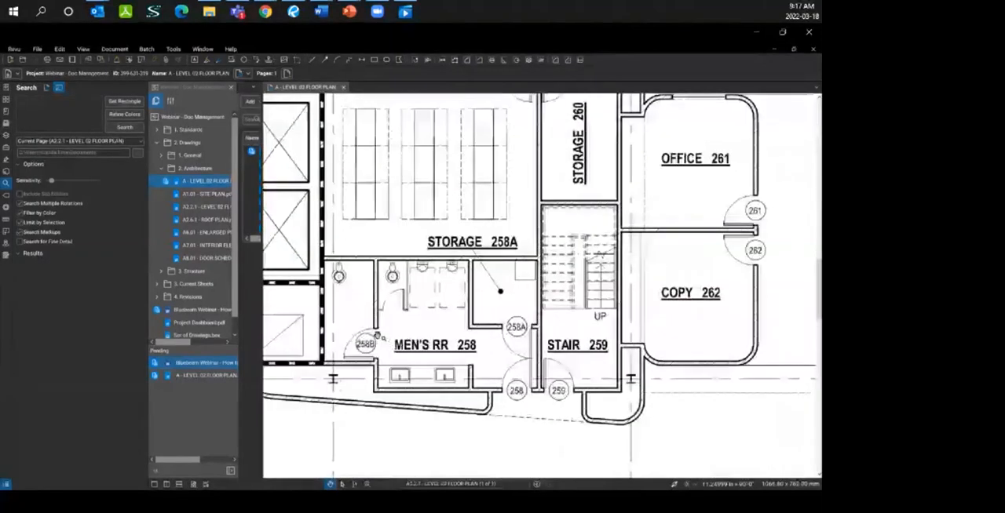
{"action": "left_click", "coordinate": [122, 102]}
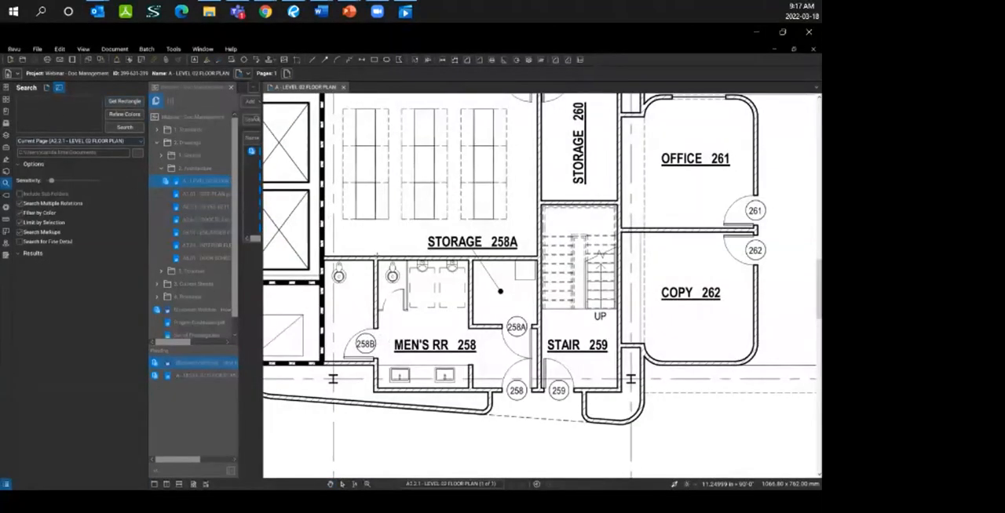
{"action": "left_click_drag", "start_coordinate": [376, 259], "coordinate": [406, 288]}
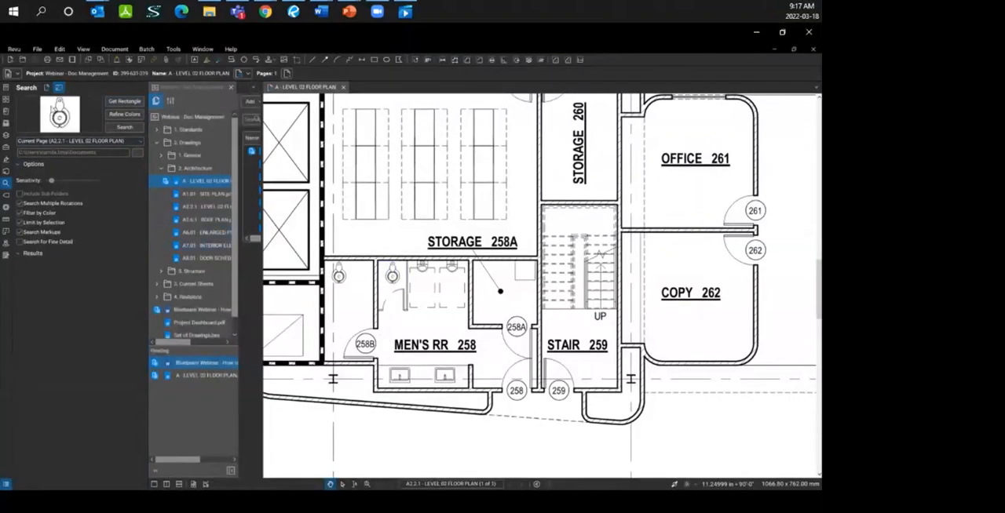
{"action": "left_click", "coordinate": [124, 114]}
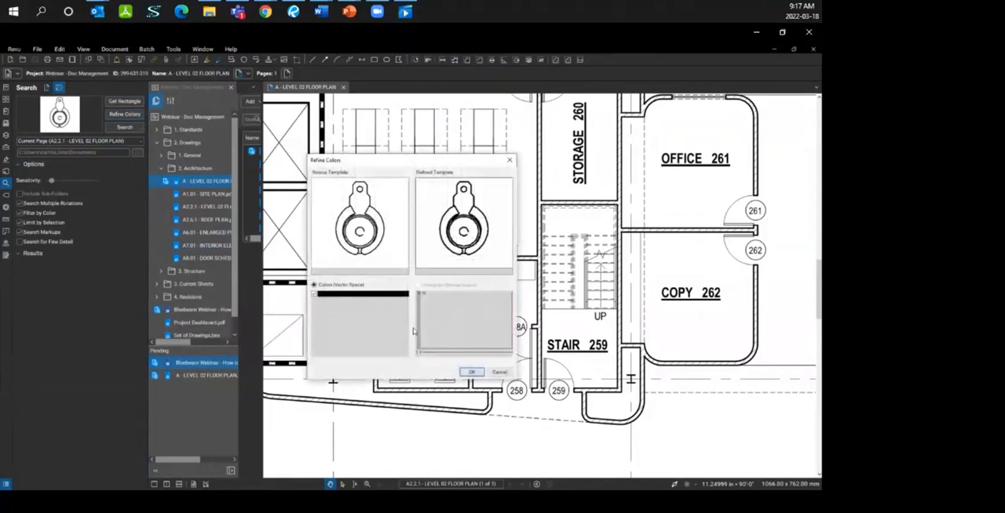
{"action": "left_click", "coordinate": [497, 374]}
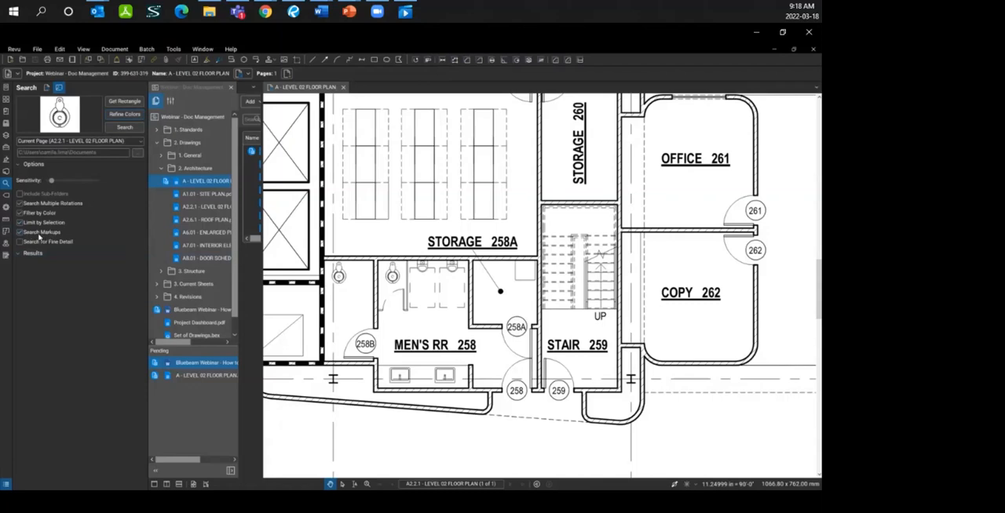
Step: Run the visual search on the current page and go through the first two toilet matches in WOMEN'S RR 254
{"action": "left_click", "coordinate": [119, 128]}
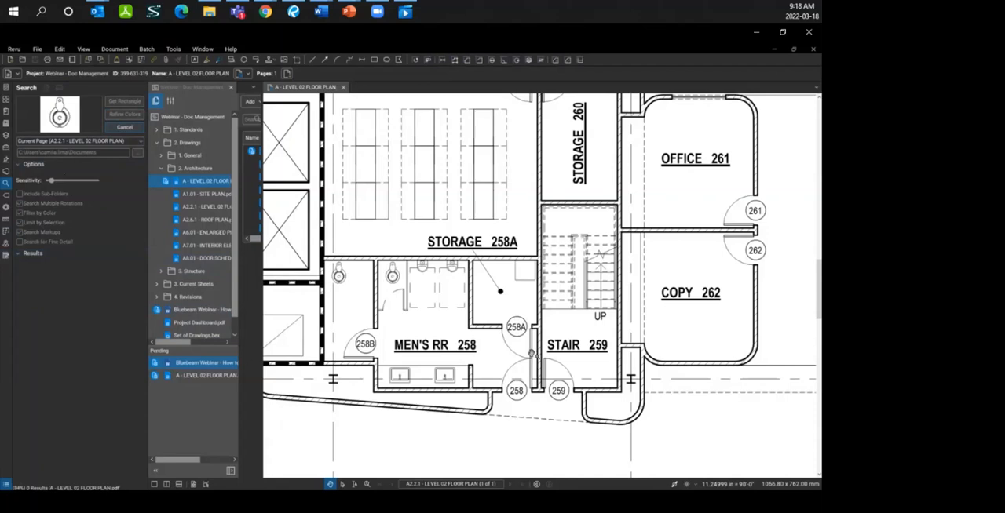
{"action": "scroll", "coordinate": [610, 340], "scroll_direction": "down", "scroll_amount": 2}
{"action": "scroll", "coordinate": [610, 340], "scroll_direction": "down", "scroll_amount": 1}
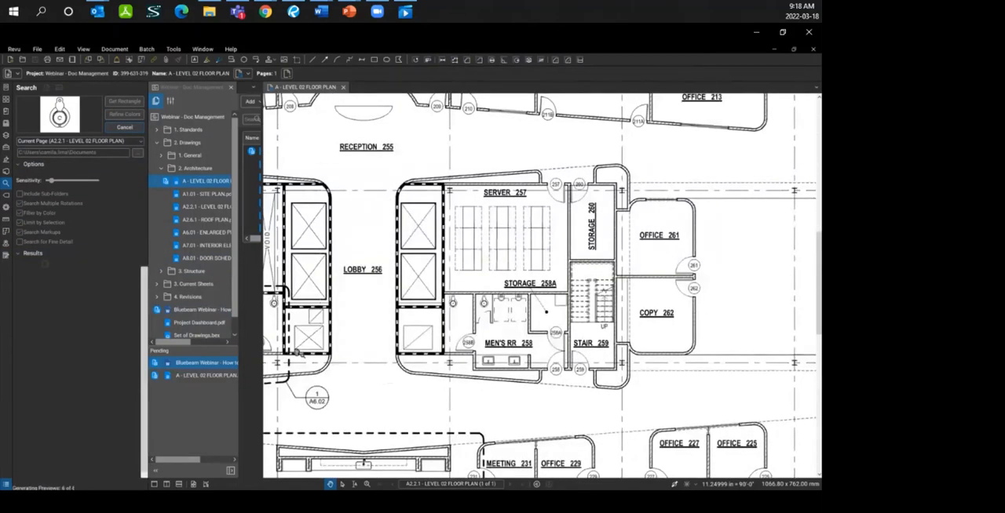
{"action": "left_click", "coordinate": [67, 297]}
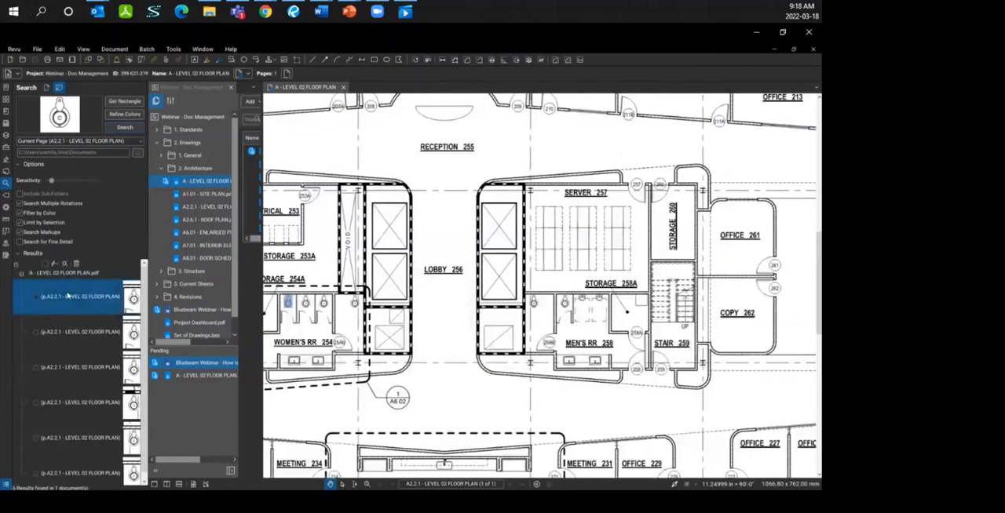
{"action": "left_click", "coordinate": [77, 333]}
{"action": "left_click", "coordinate": [54, 264]}
{"action": "left_click", "coordinate": [55, 266]}
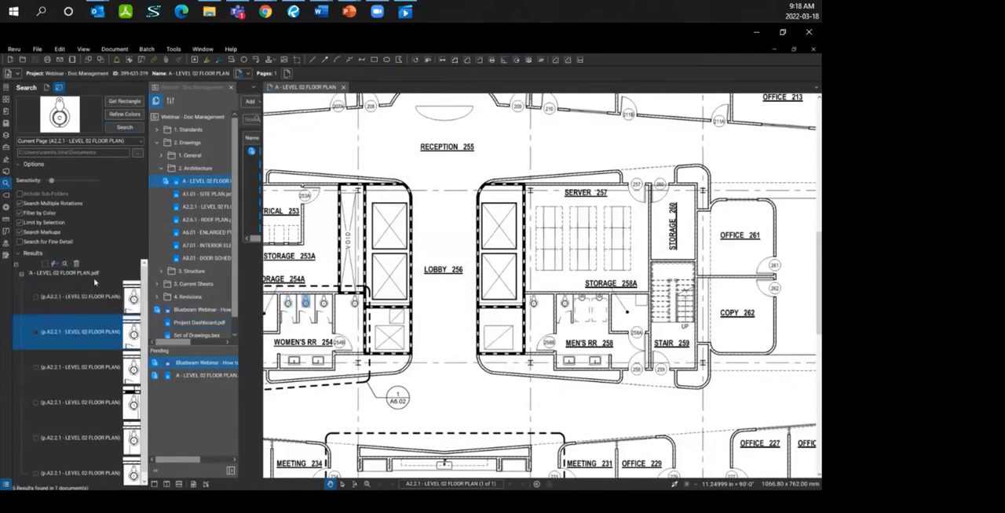
Step: Check all the visual search results and apply the built-in red checkmark count measurement to them
{"action": "left_click", "coordinate": [45, 264]}
{"action": "scroll", "coordinate": [626, 359], "scroll_direction": "down", "scroll_amount": 4}
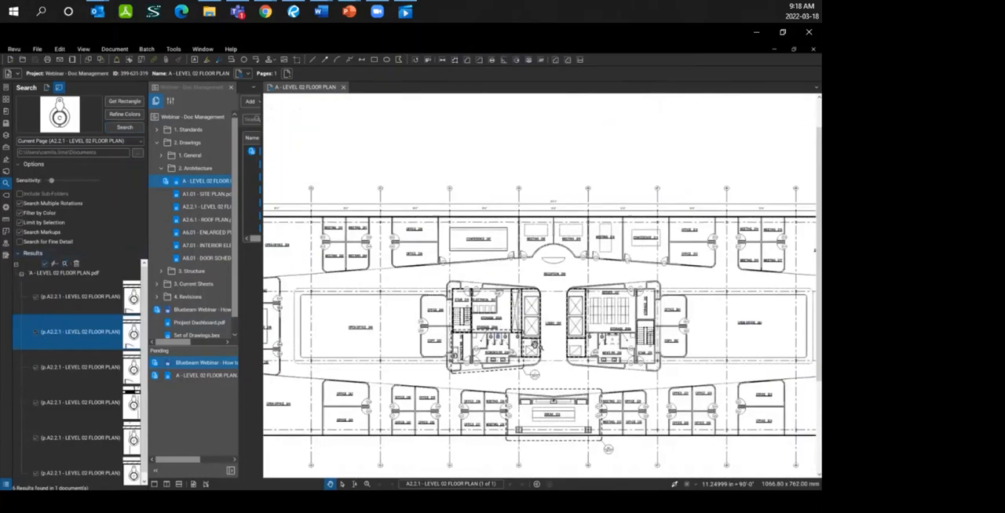
{"action": "scroll", "coordinate": [100, 436], "scroll_direction": "down", "scroll_amount": 1}
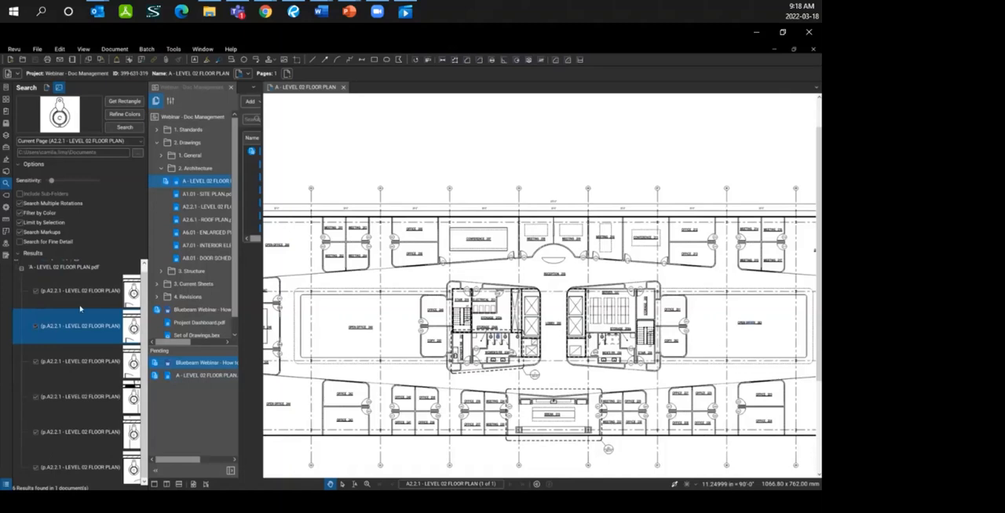
{"action": "scroll", "coordinate": [53, 276], "scroll_direction": "up", "scroll_amount": 1}
{"action": "left_click", "coordinate": [54, 265]}
{"action": "mouse_move", "coordinate": [70, 294]}
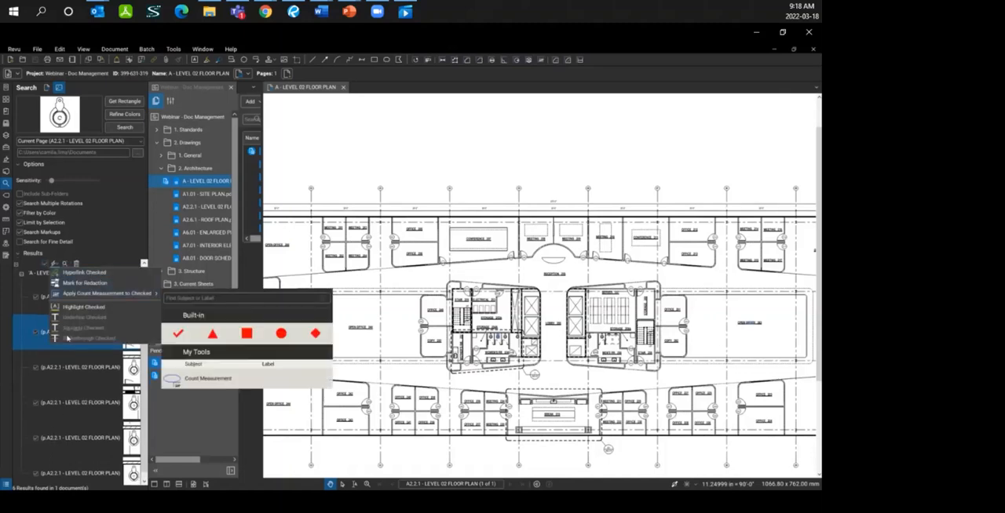
{"action": "left_click", "coordinate": [177, 333]}
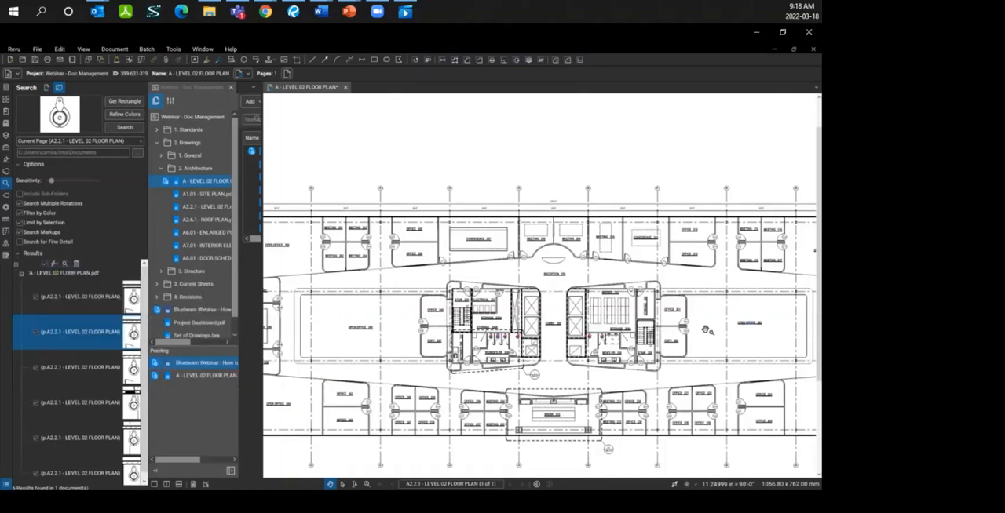
Step: Examine the placed checkmarks and their Count Measurement entry in the Markups List, then hide the list
{"action": "scroll", "coordinate": [492, 340], "scroll_direction": "up", "scroll_amount": 6}
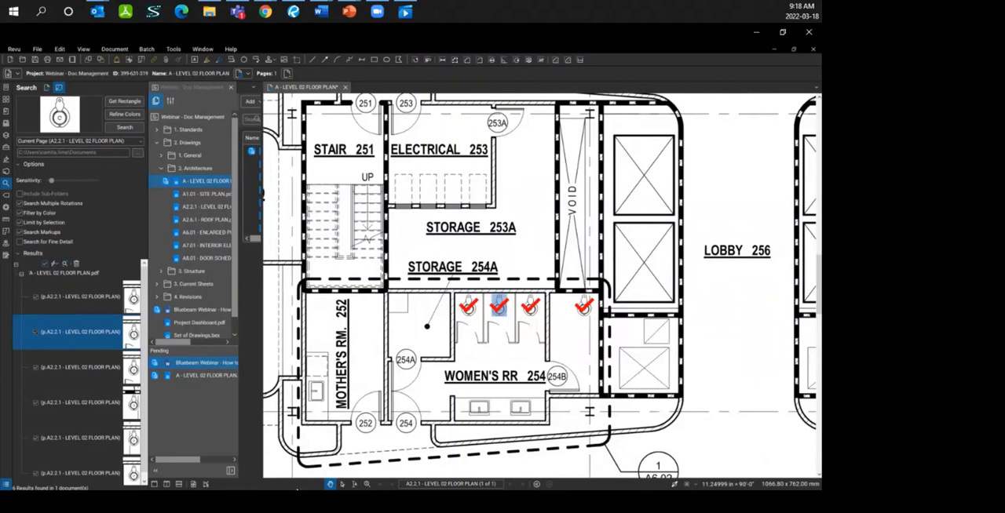
{"action": "double_click", "coordinate": [294, 490]}
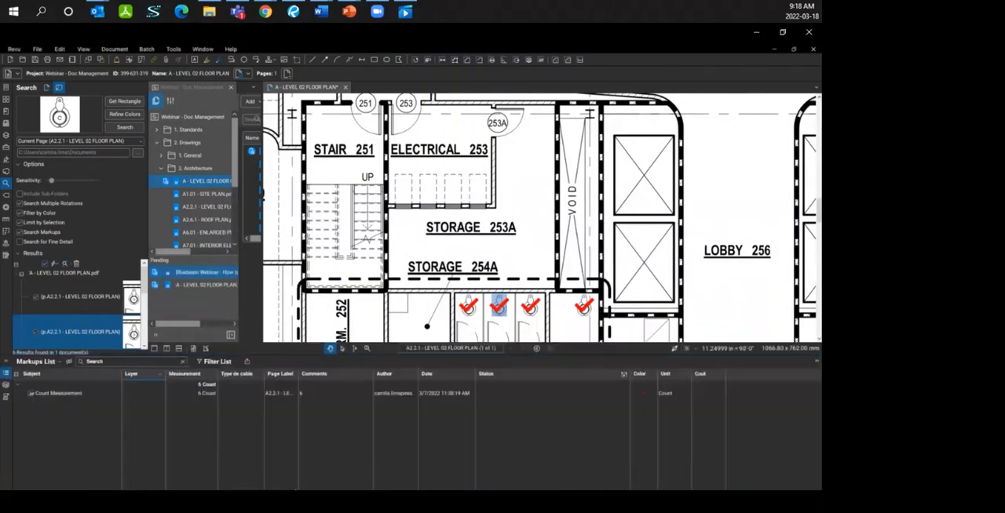
{"action": "left_click", "coordinate": [44, 397]}
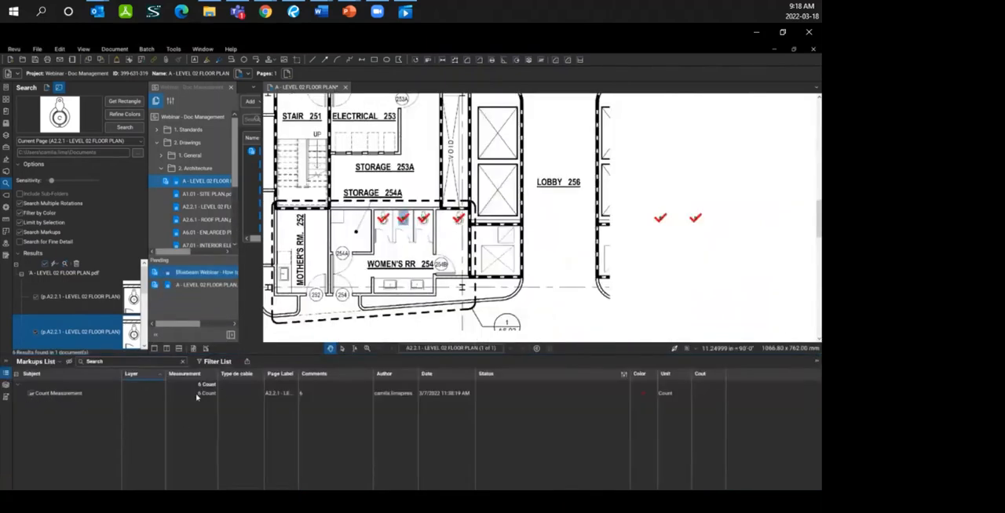
{"action": "left_click", "coordinate": [207, 396]}
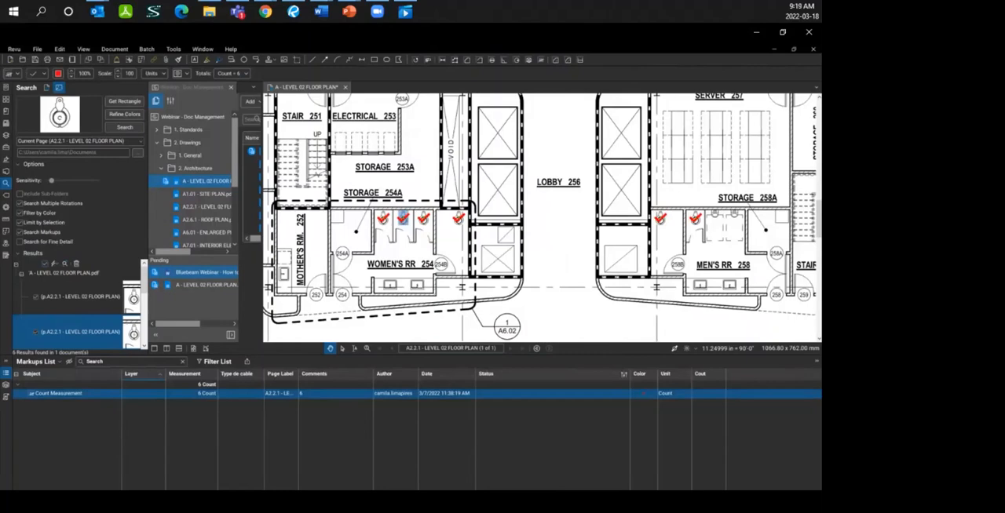
{"action": "left_click", "coordinate": [518, 357]}
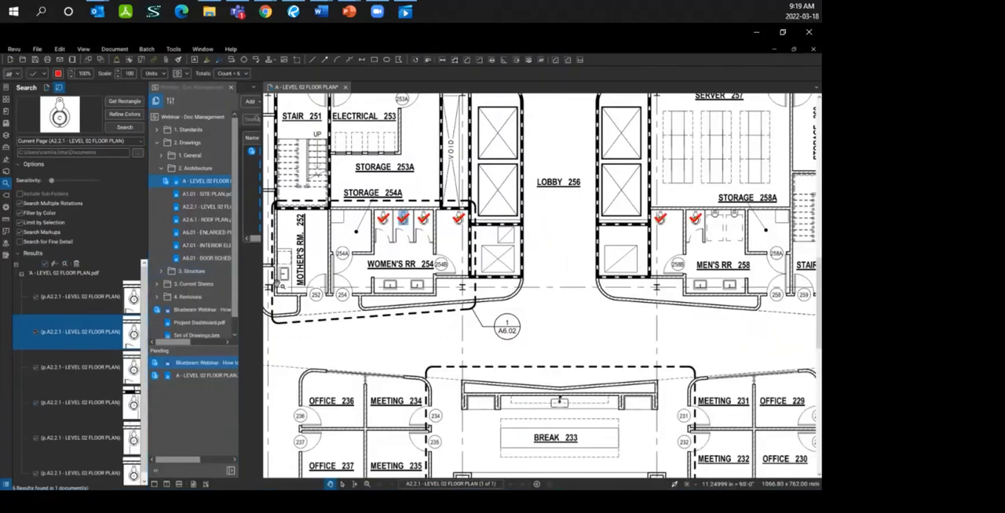
Step: Open Project Dashboard.pdf from the Webinar - Doc Management project files
{"action": "scroll", "coordinate": [198, 324], "scroll_direction": "down", "scroll_amount": 1}
{"action": "left_click", "coordinate": [196, 309]}
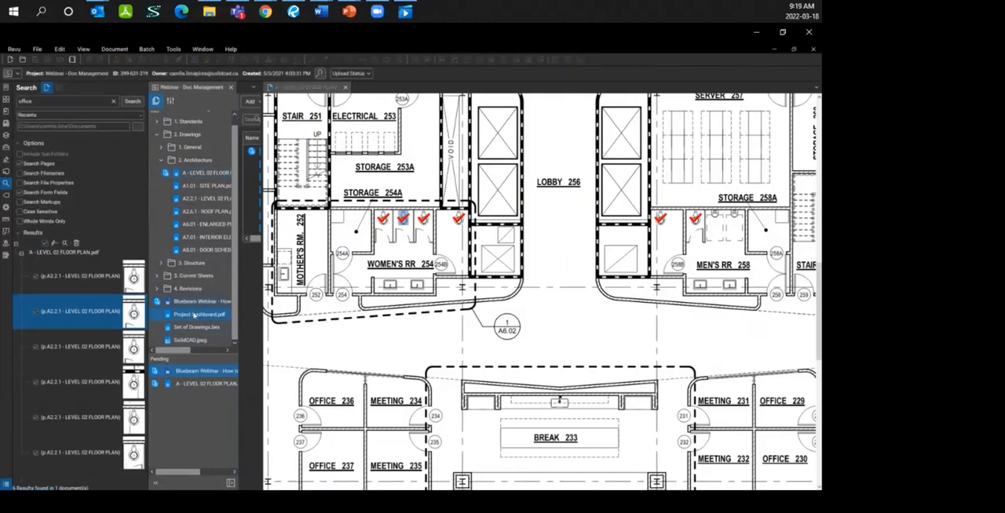
{"action": "double_click", "coordinate": [193, 317]}
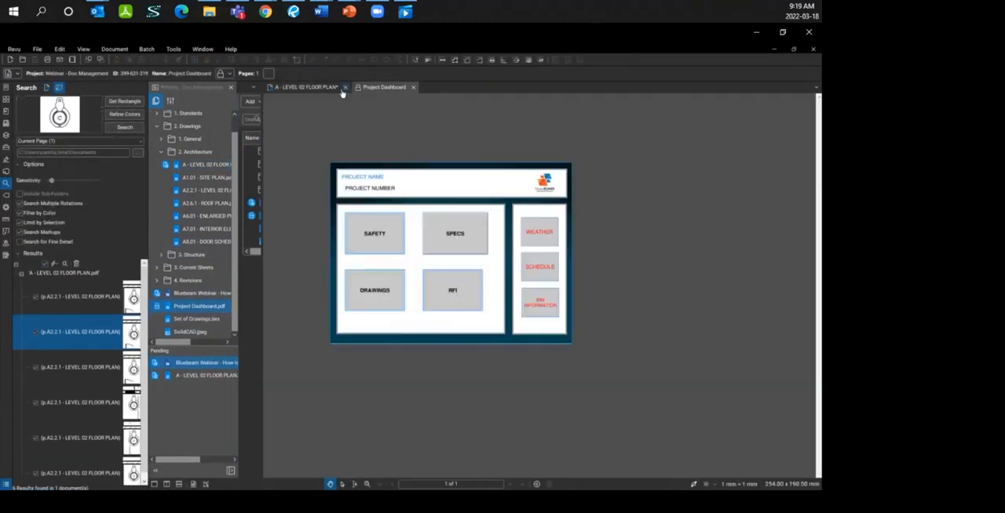
{"action": "left_click", "coordinate": [270, 88]}
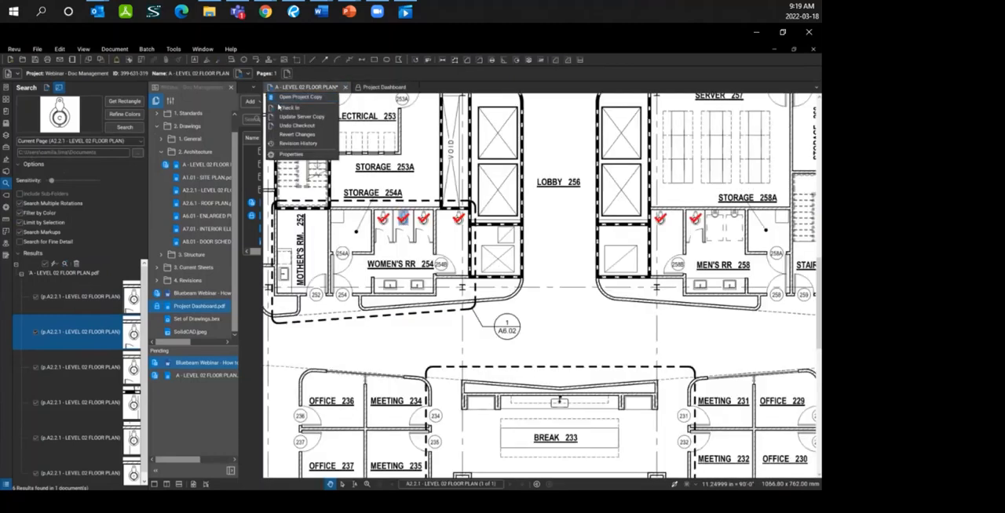
{"action": "left_click", "coordinate": [292, 98]}
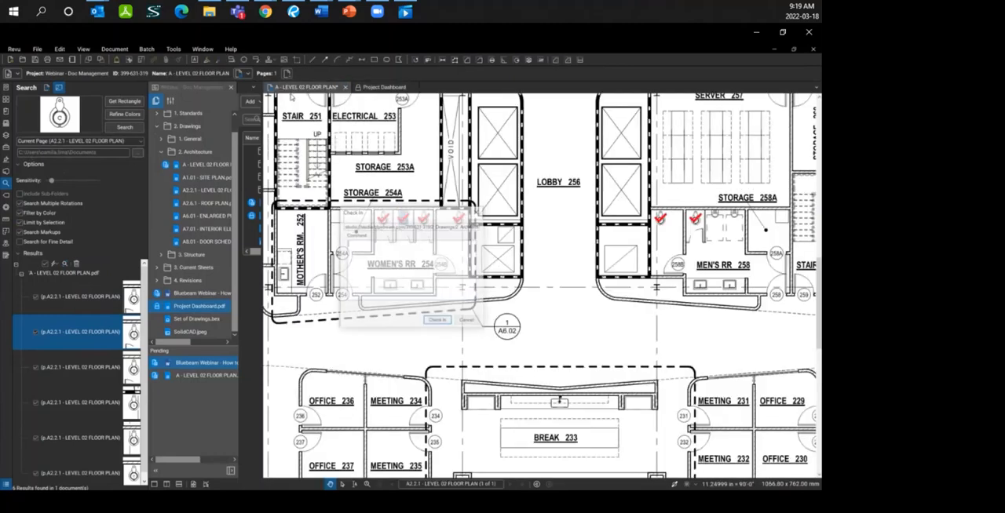
{"action": "left_click", "coordinate": [438, 321]}
Step: Undo the checkout of the A - LEVEL 02 FLOOR PLAN drawing and close it
{"action": "left_click", "coordinate": [270, 88]}
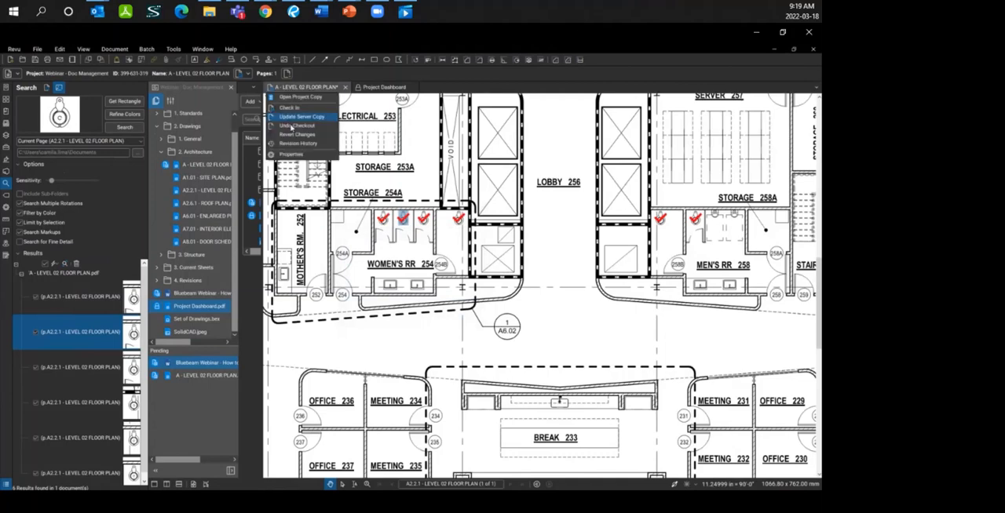
{"action": "left_click", "coordinate": [302, 133]}
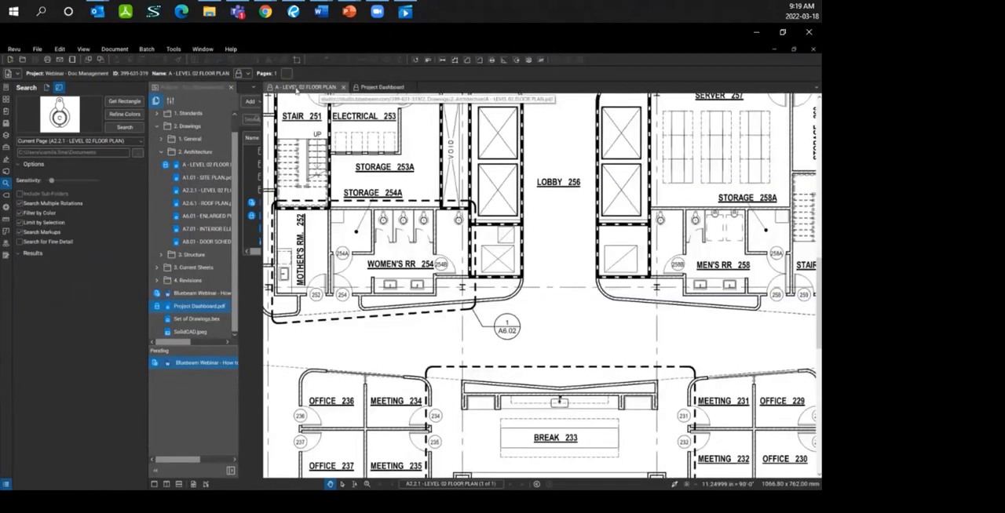
{"action": "left_click", "coordinate": [342, 87]}
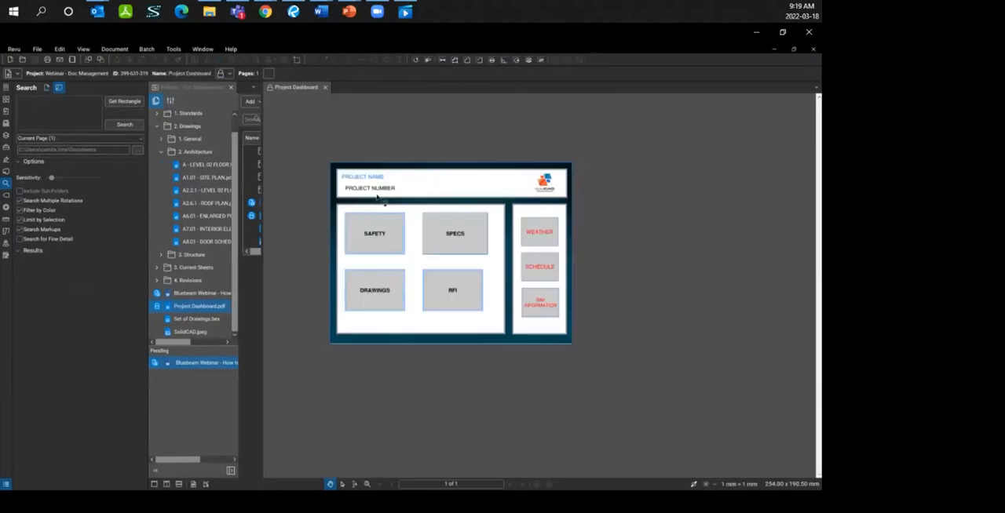
Step: Examine the dashboard's DRAWINGS button and display the list of form fields on the dashboard page
{"action": "left_click_drag", "start_coordinate": [425, 231], "coordinate": [469, 231]}
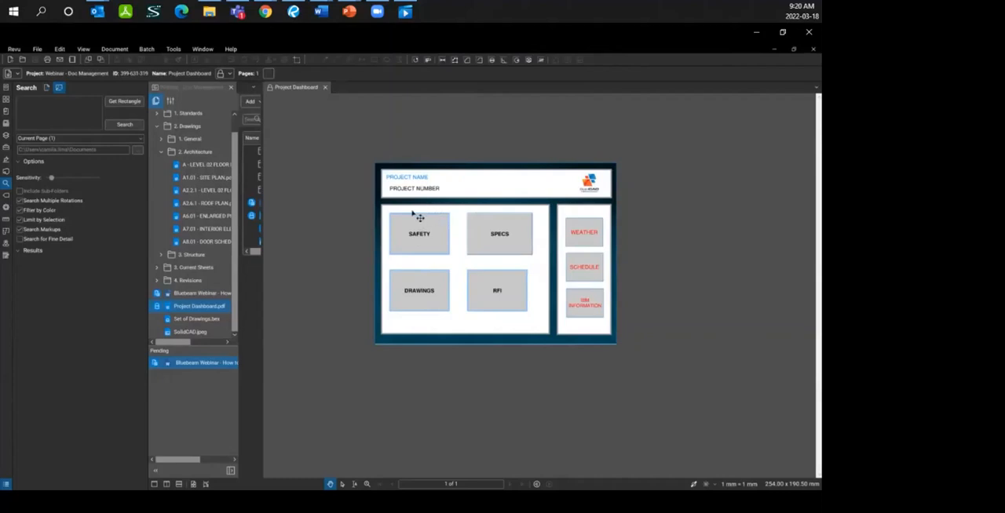
{"action": "left_click", "coordinate": [423, 294]}
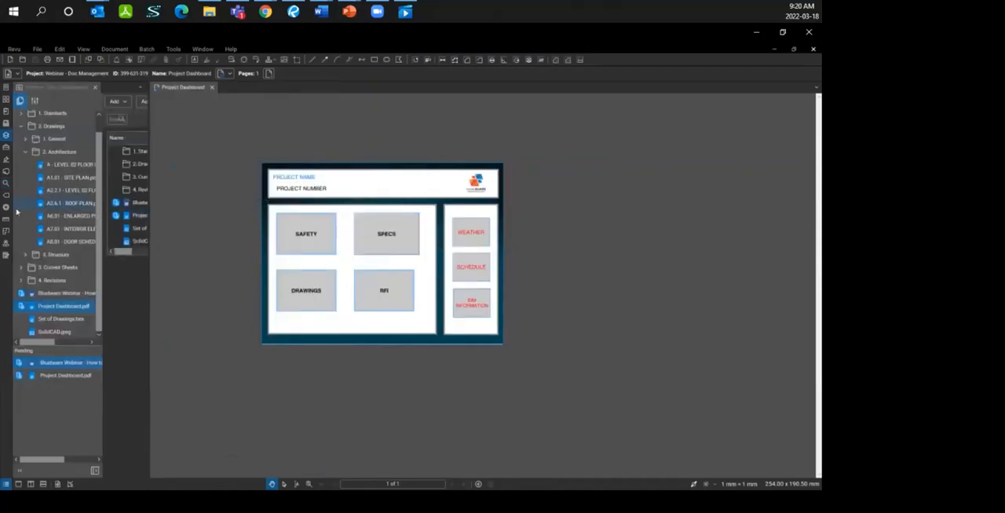
{"action": "left_click", "coordinate": [7, 256]}
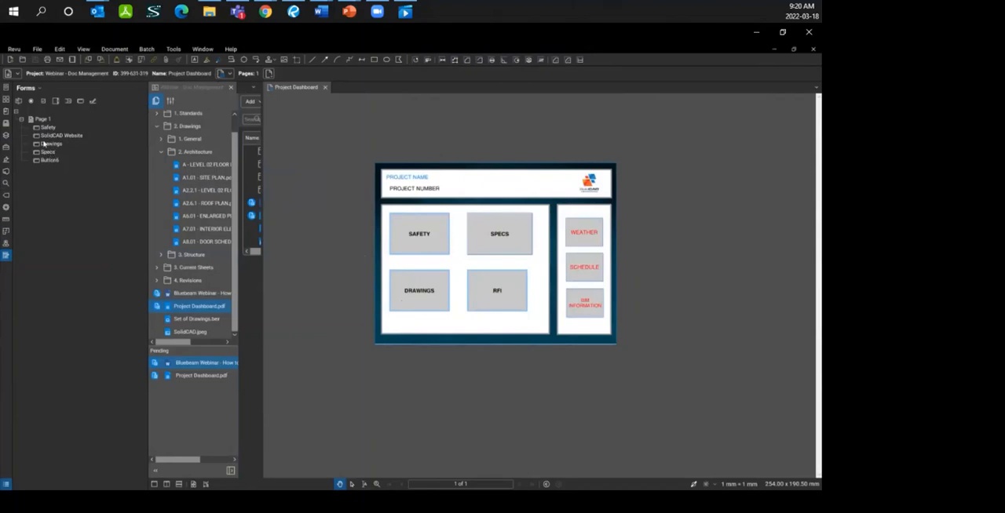
Step: Test the DRAWINGS and BIM INFORMATION buttons, selecting ABC - Project Execution Plan.docx for the second, and cancel both file selections
{"action": "left_click", "coordinate": [406, 290]}
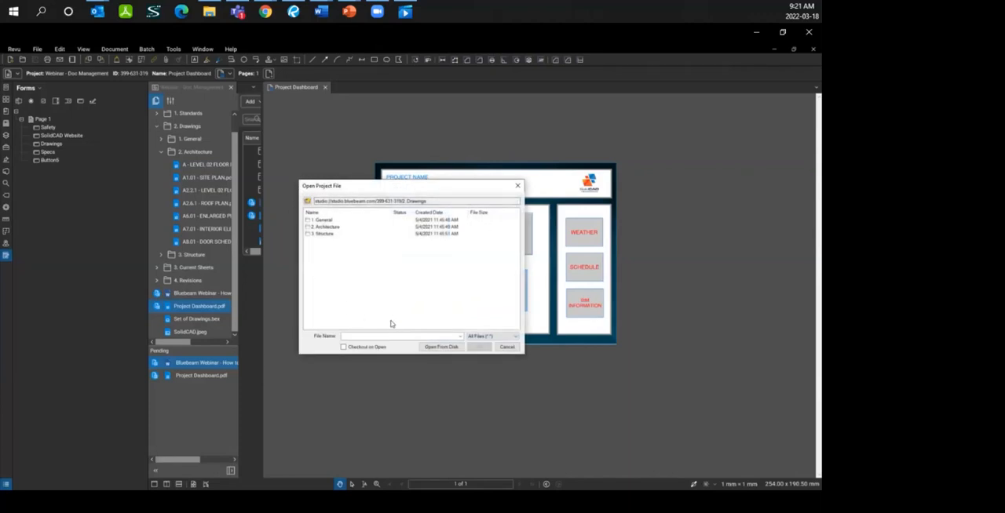
{"action": "left_click", "coordinate": [509, 348]}
{"action": "left_click", "coordinate": [583, 307]}
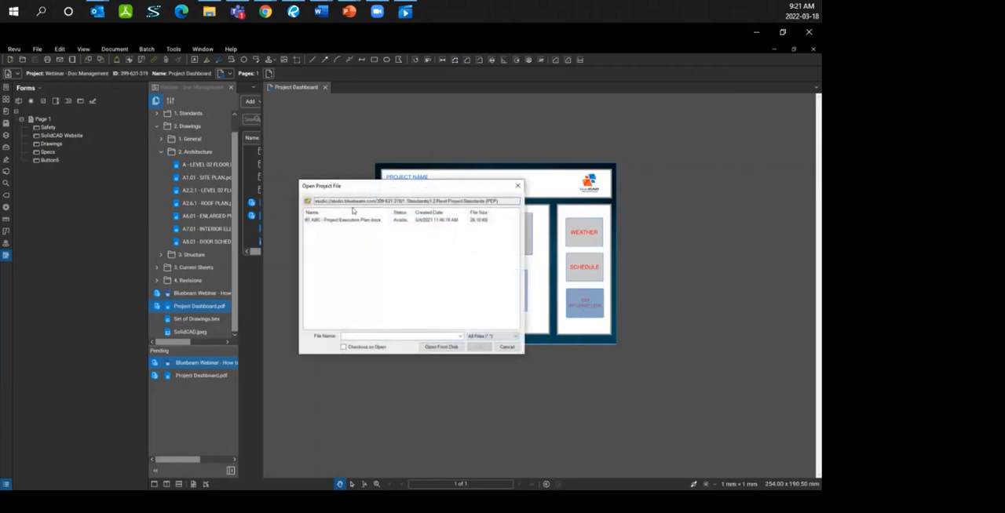
{"action": "left_click", "coordinate": [321, 221]}
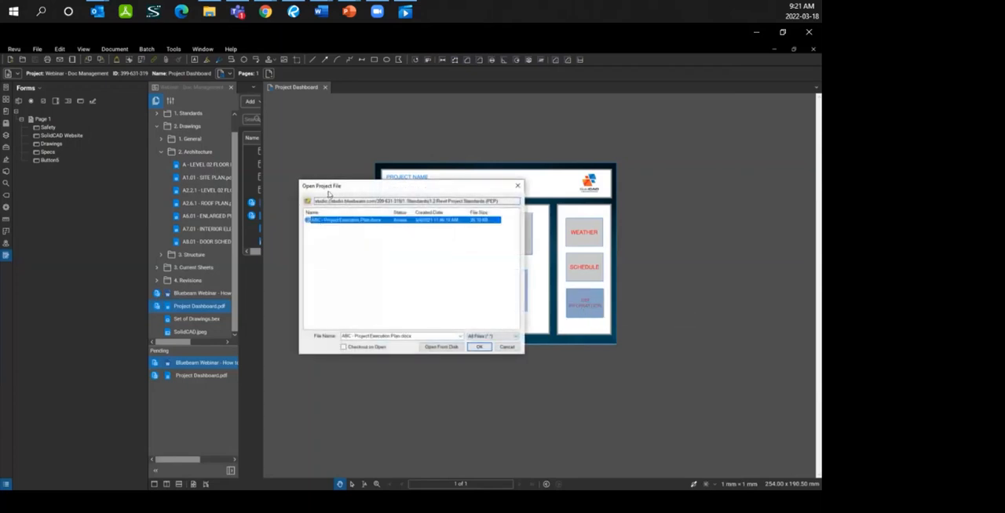
{"action": "left_click_drag", "start_coordinate": [330, 190], "coordinate": [225, 173]}
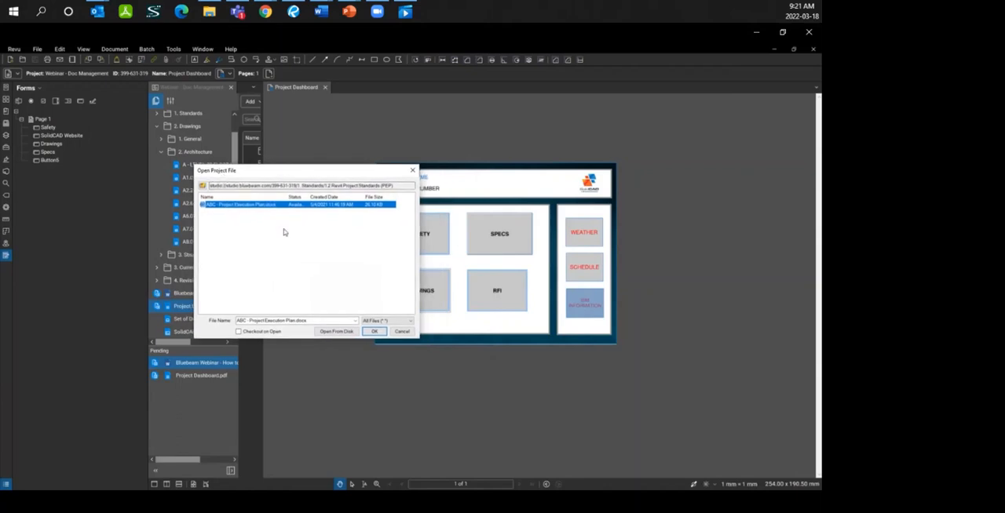
{"action": "left_click", "coordinate": [401, 332]}
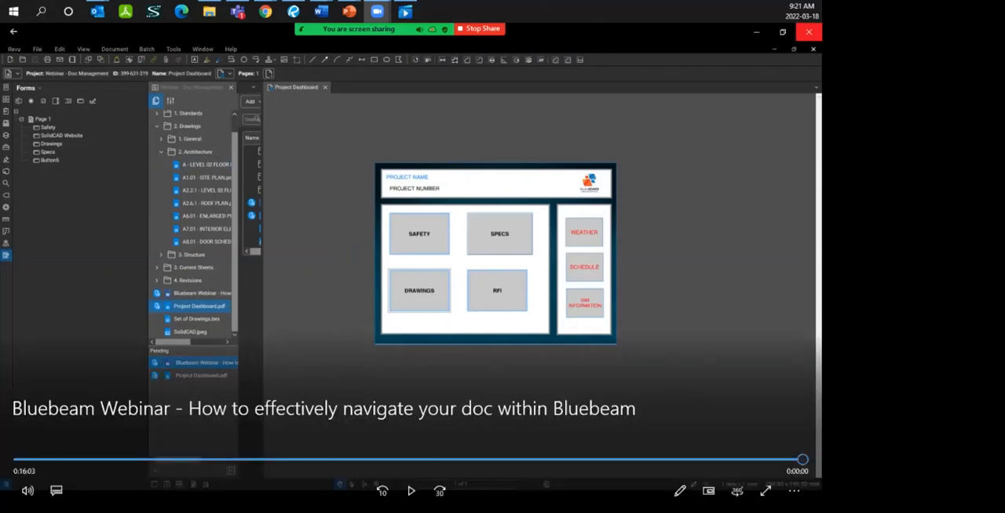
{"action": "left_click", "coordinate": [809, 32]}
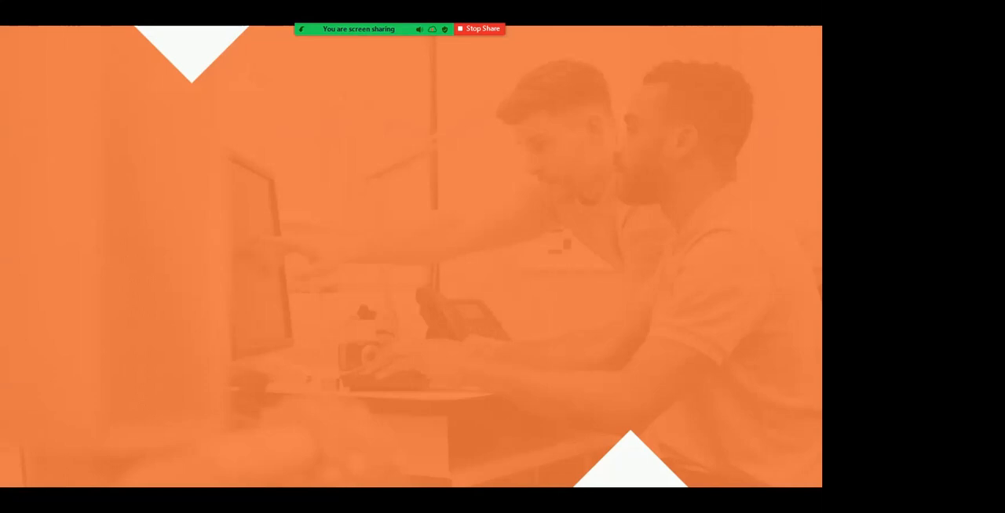
{"action": "key", "text": "Right"}
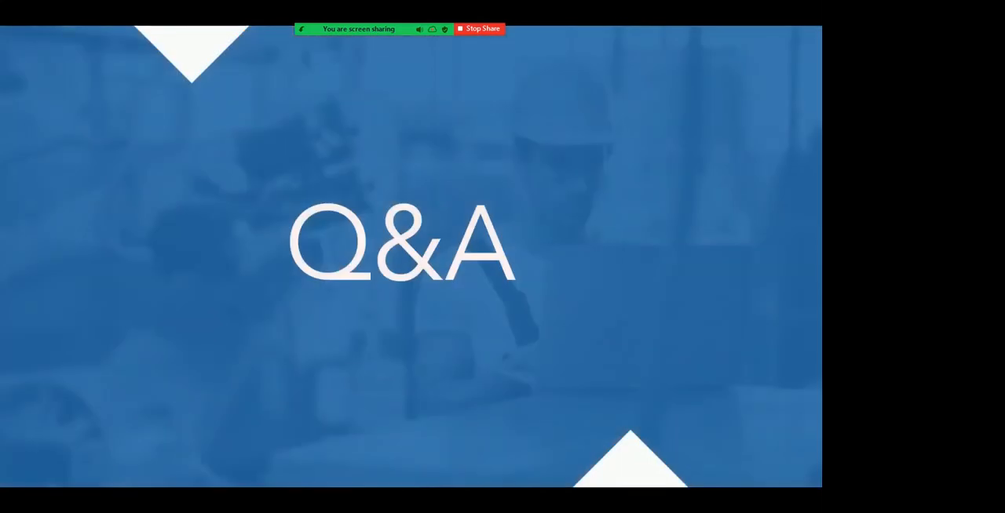